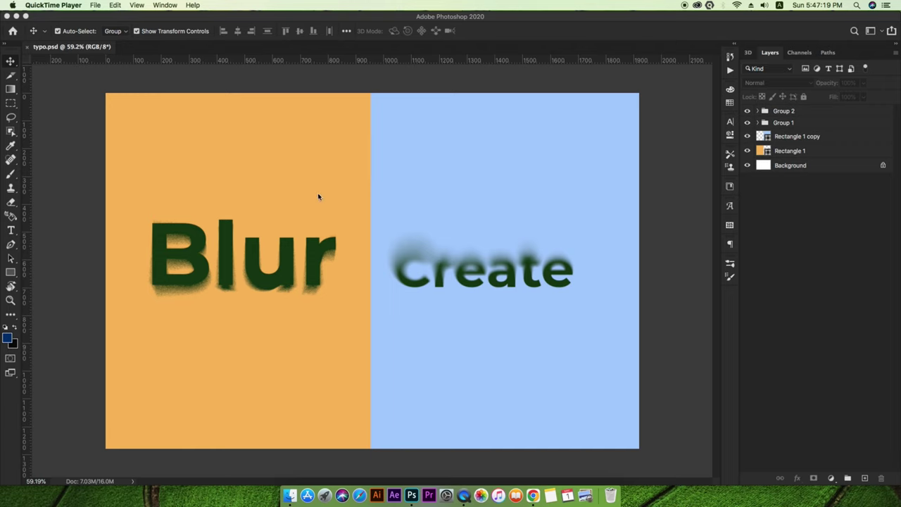
Start a new 1920 × 1280 px document named 'typo' and adjust the zoom
click(572, 357)
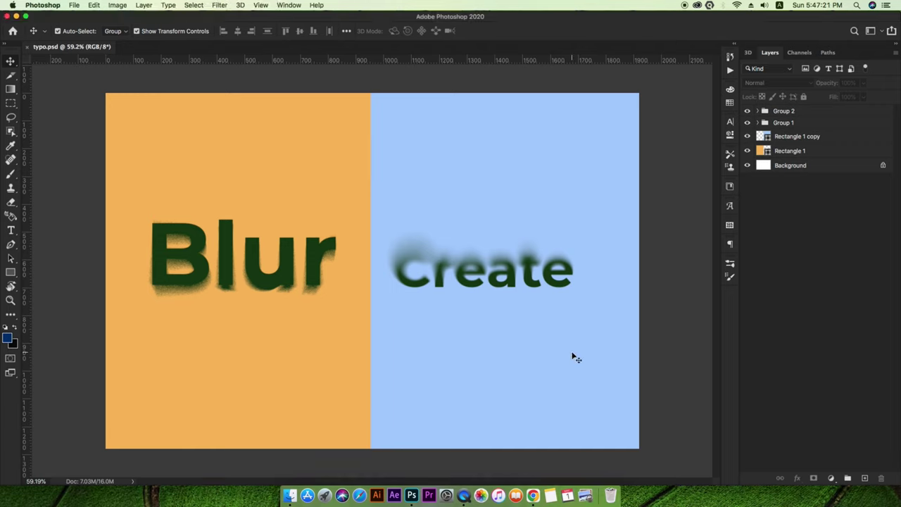
key(super+n)
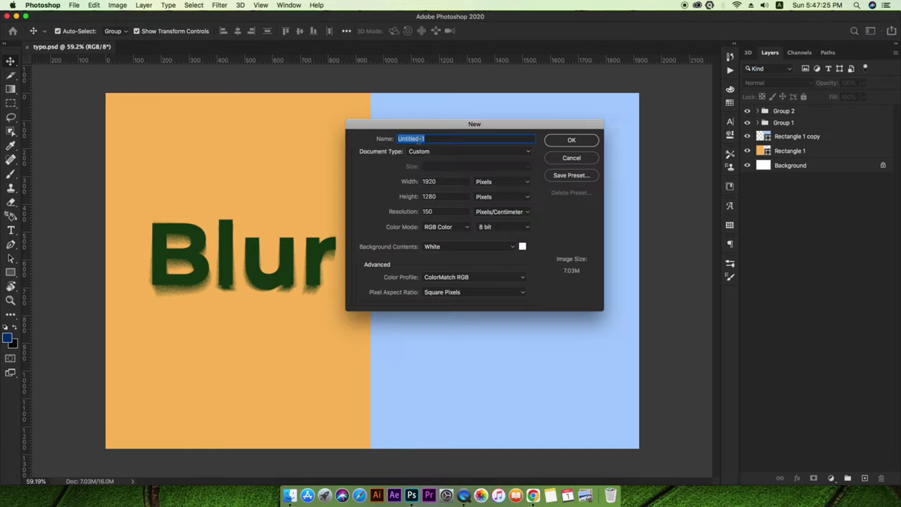
text(typo)
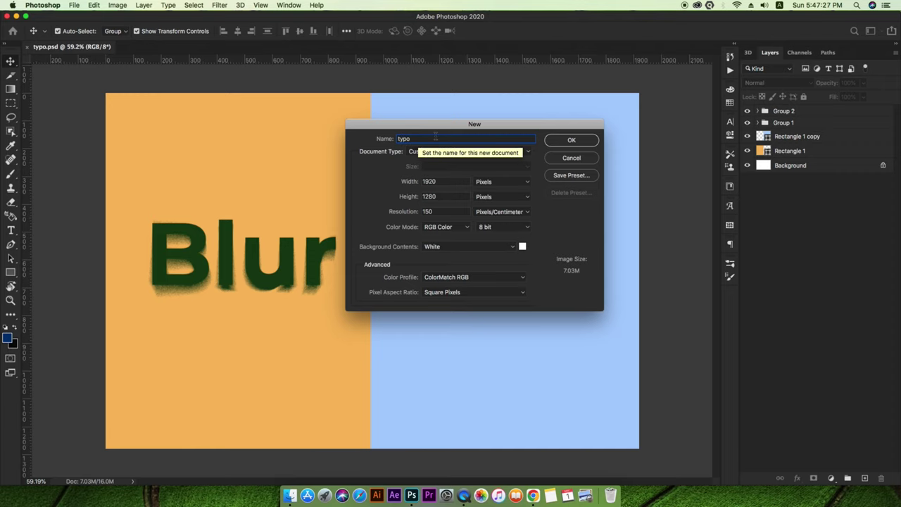
click(568, 141)
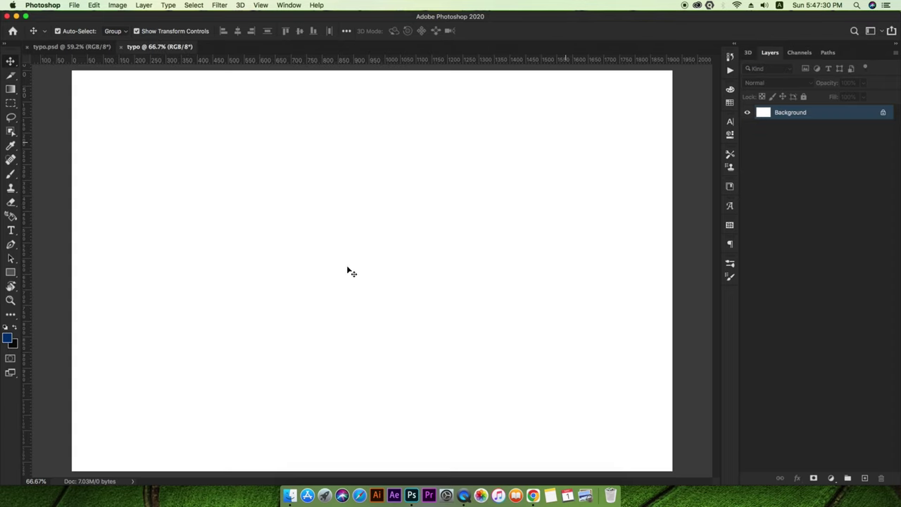
scroll(349, 273, down, 2)
scroll(350, 276, down, 1)
scroll(350, 276, up, 2)
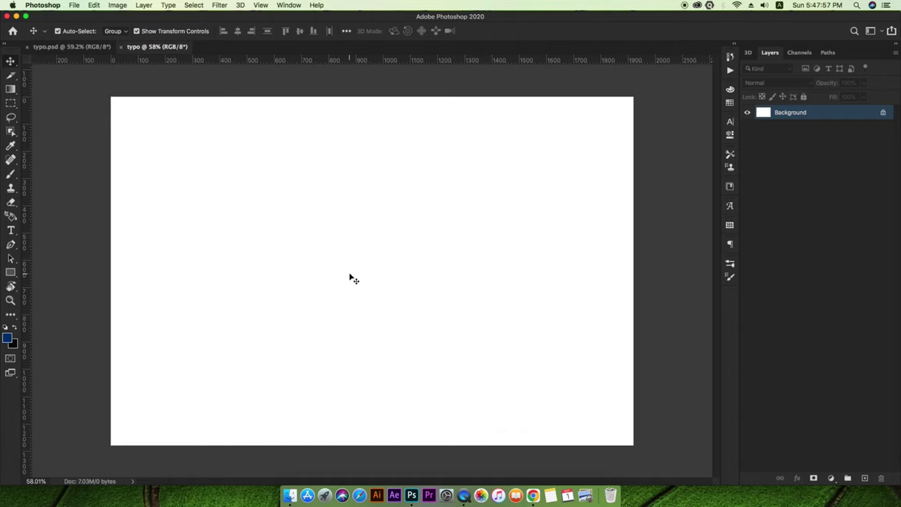
Add a horizontal text layer reading 'Blur' on the canvas
click(10, 233)
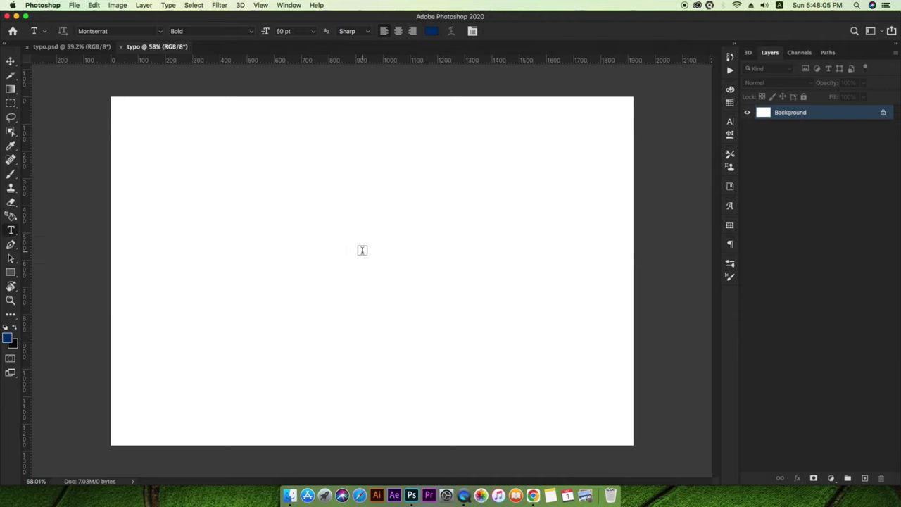
click(362, 250)
key(BackSpace)
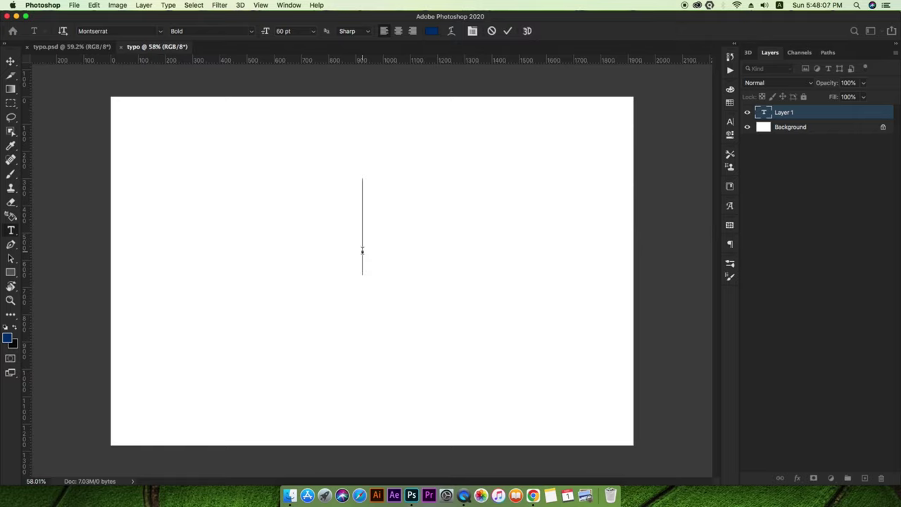
text(Blur)
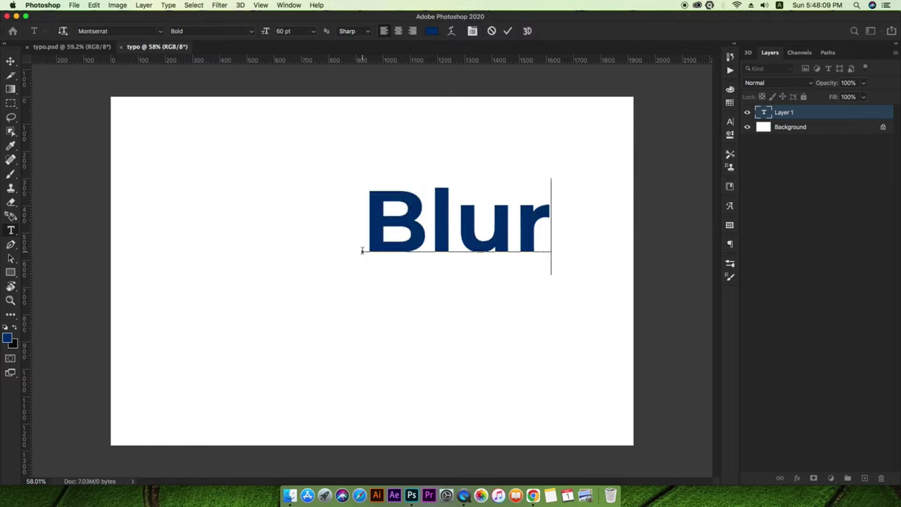
Colour the Blur text dark green and move it left of the canvas centre
key(super+a)
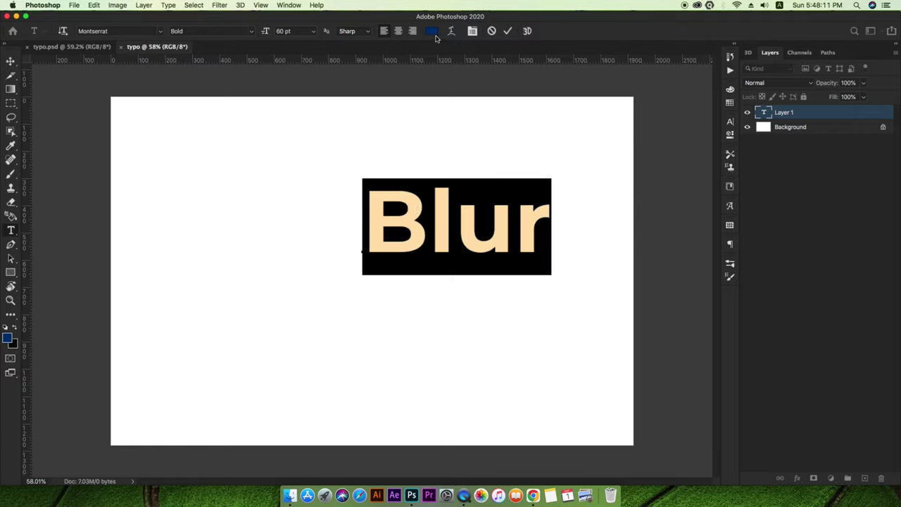
click(433, 31)
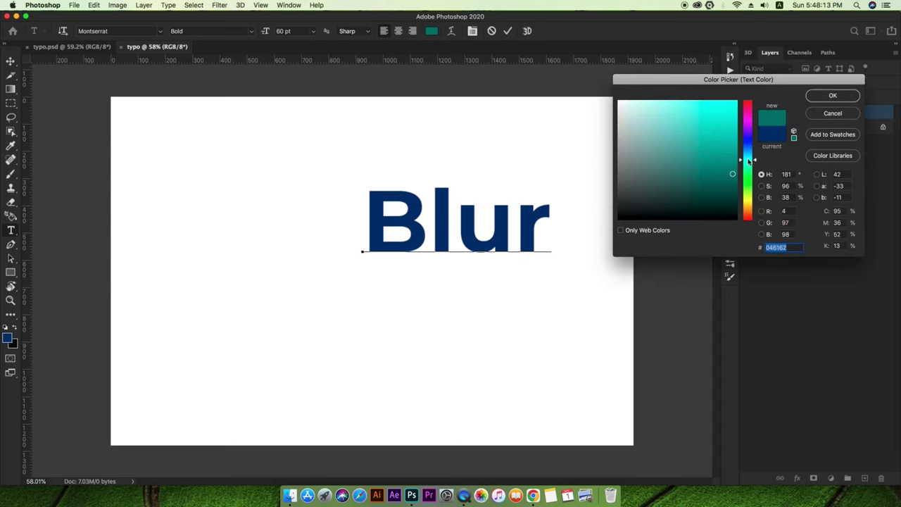
drag(747, 147, 748, 184)
click(729, 185)
click(829, 95)
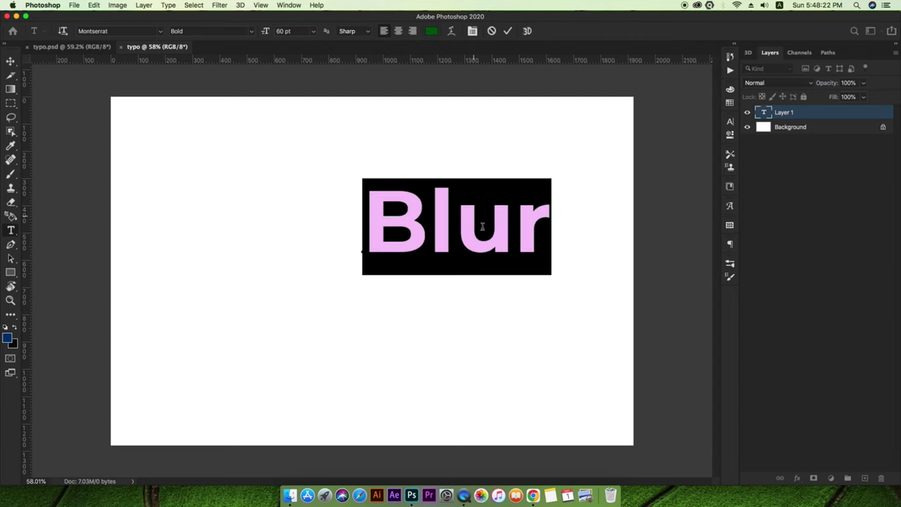
click(10, 62)
drag(459, 223, 368, 258)
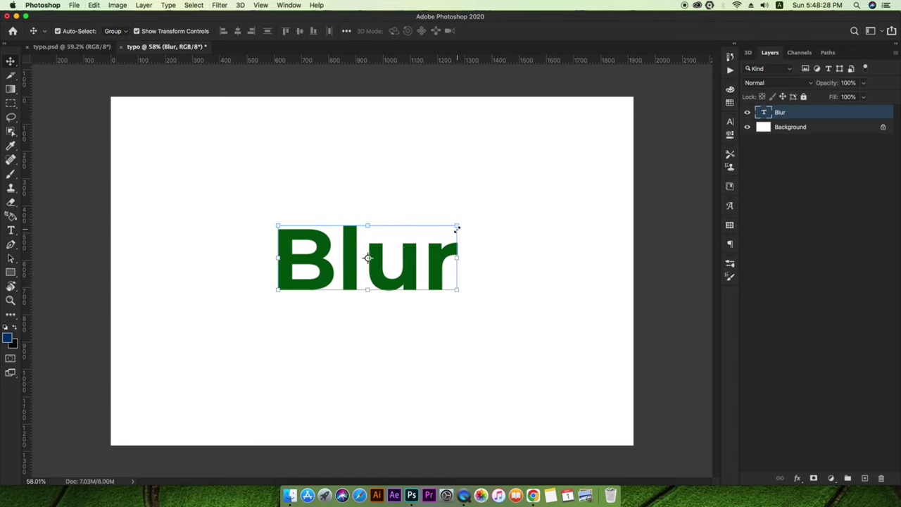
Scale the Blur text to about 141% and nudge it left and down
drag(456, 228, 537, 177)
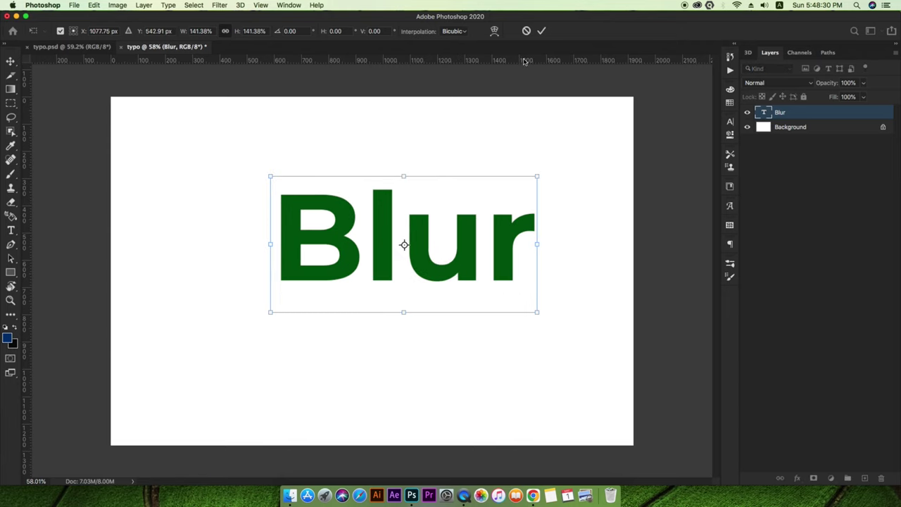
click(542, 30)
drag(454, 232, 431, 250)
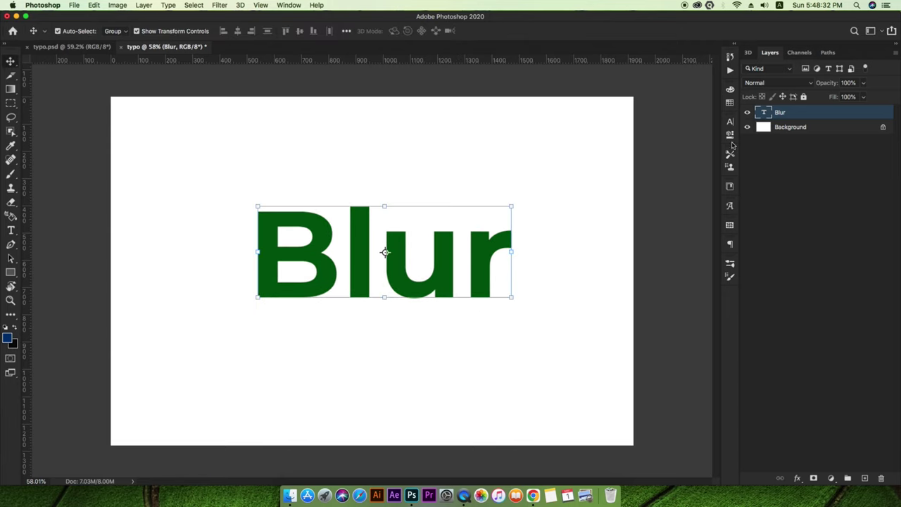
right_click(795, 114)
click(798, 155)
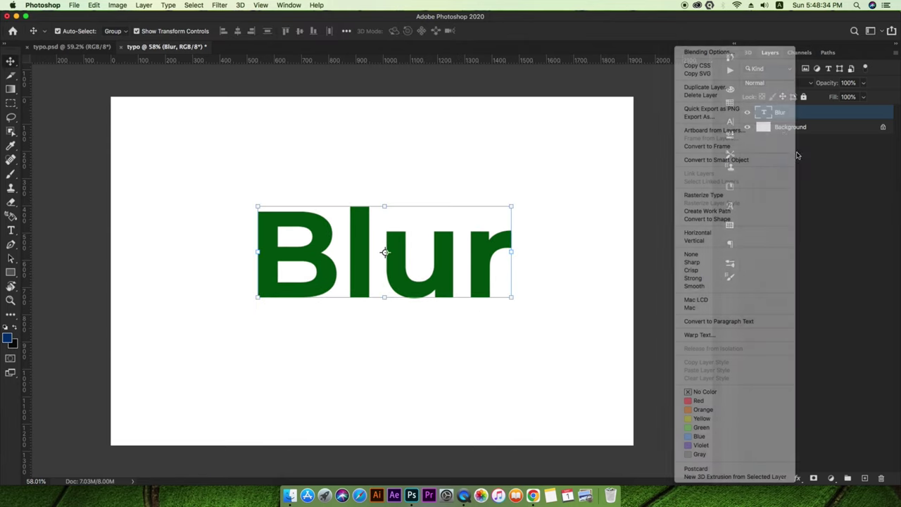
Duplicate the Blur layer and convert 'Blur copy' into a smart object
key(super+j)
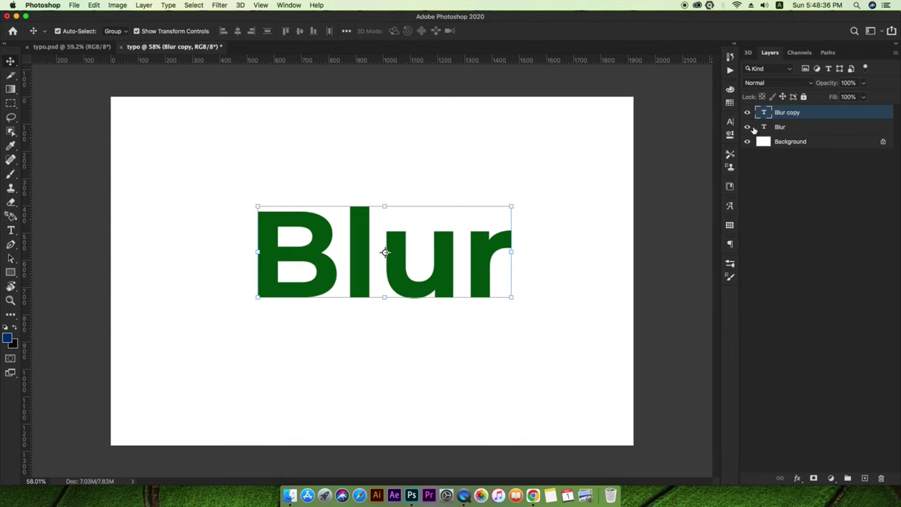
right_click(805, 115)
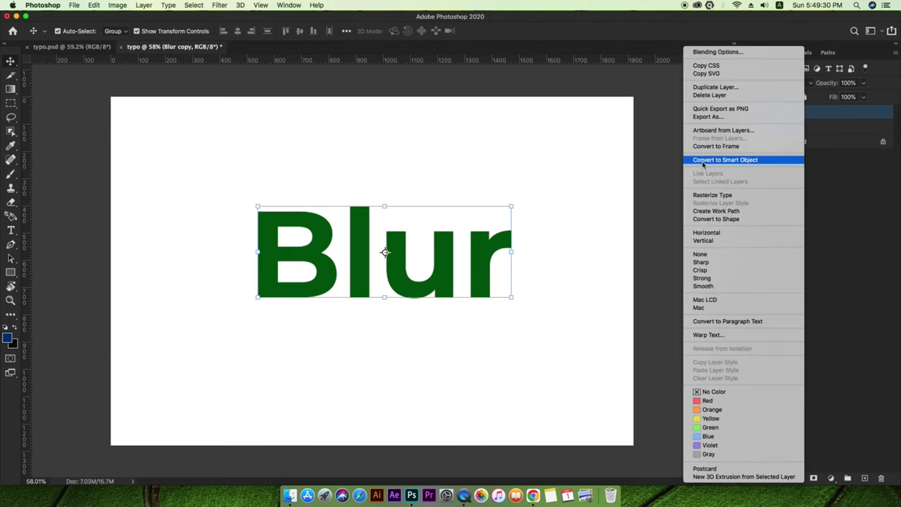
click(711, 197)
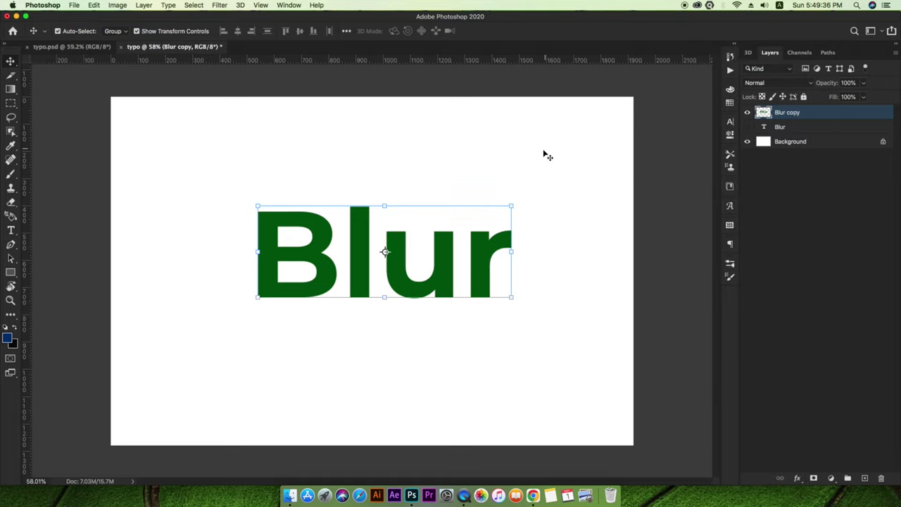
key(ctrl+plus)
Apply a Zoom-method Radial Blur, amount 14, to Blur copy with its centre moved upward
scroll(391, 217, down, 1)
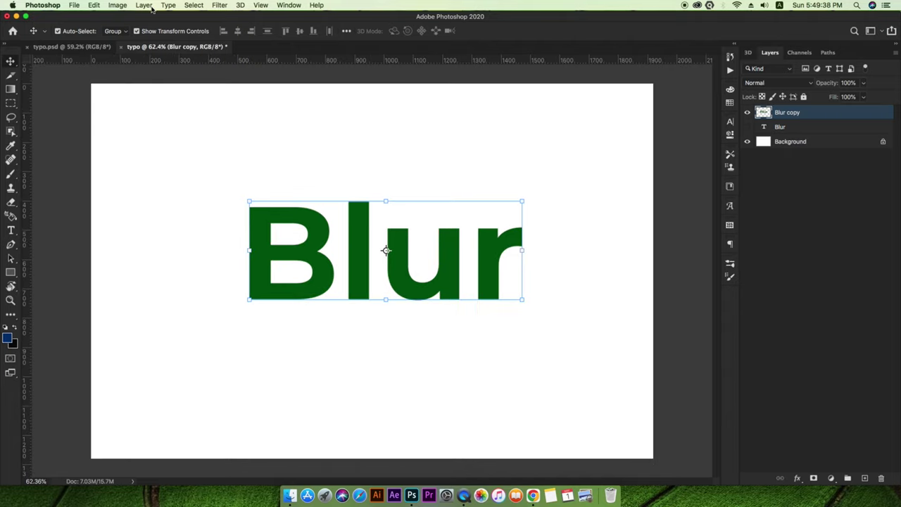
click(221, 6)
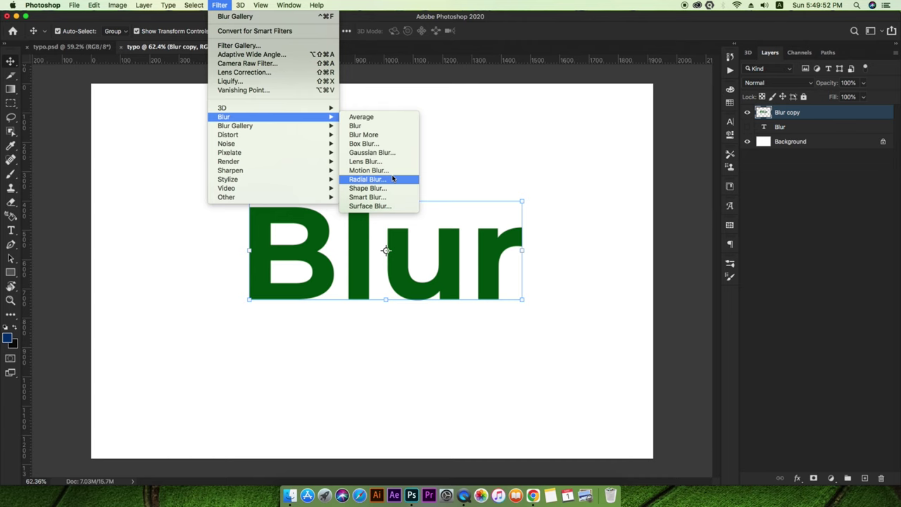
click(393, 179)
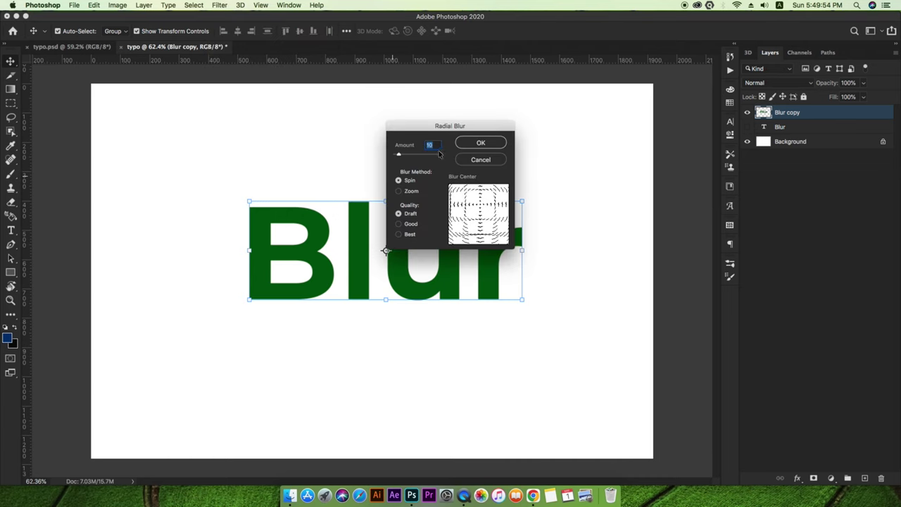
drag(452, 128, 554, 81)
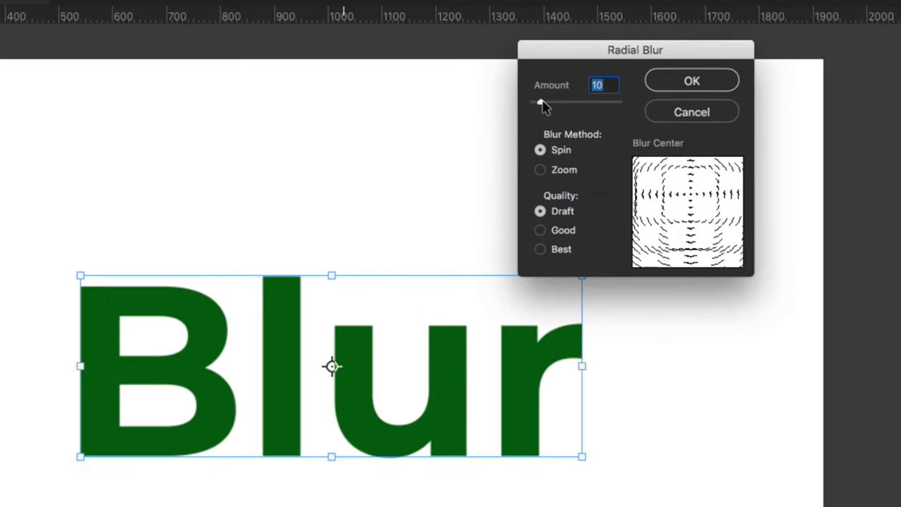
drag(542, 105, 547, 107)
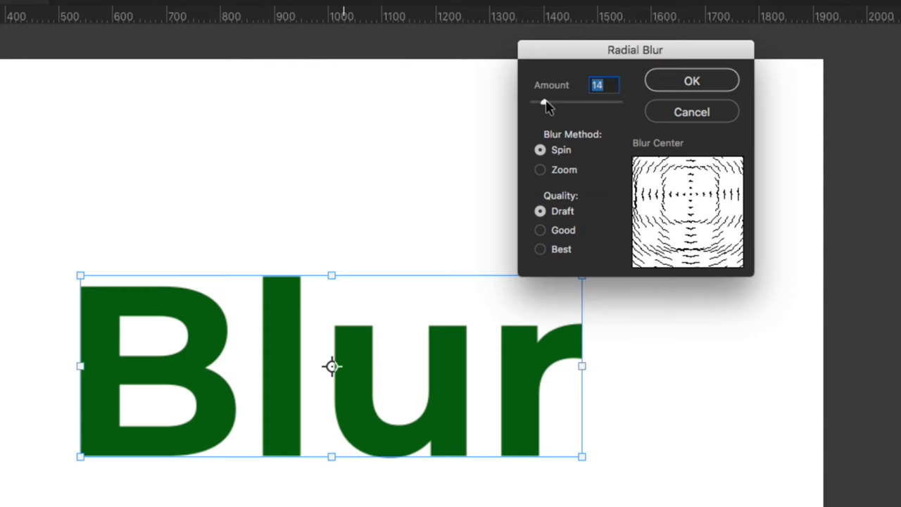
drag(694, 209, 697, 171)
click(540, 169)
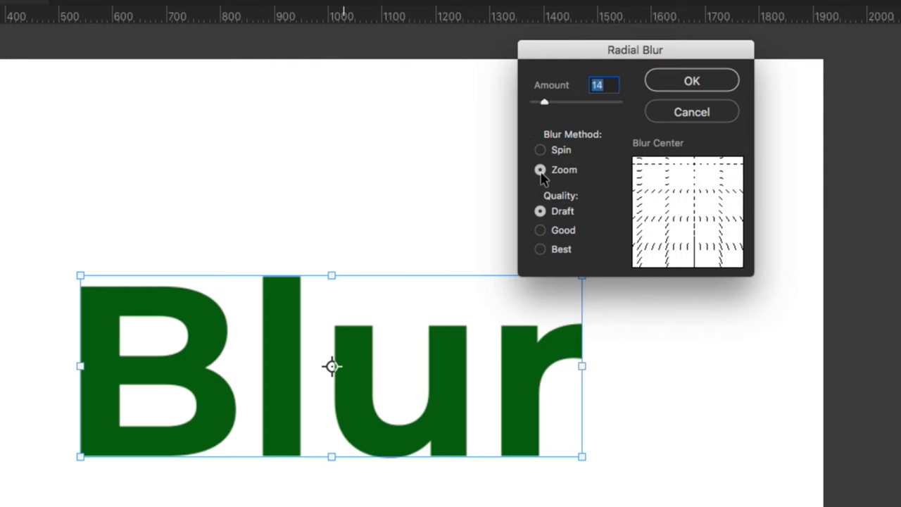
mouse_move(692, 231)
mouse_down()
mouse_move(704, 157)
mouse_move(694, 148)
mouse_up()
click(700, 80)
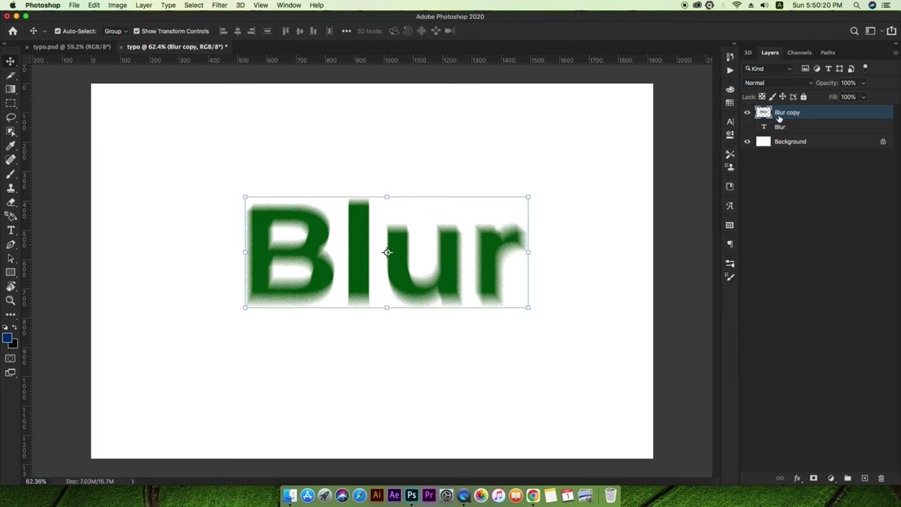
Duplicate the blurred layer, rename it 'Blur d', and add a white layer mask
key(super+j)
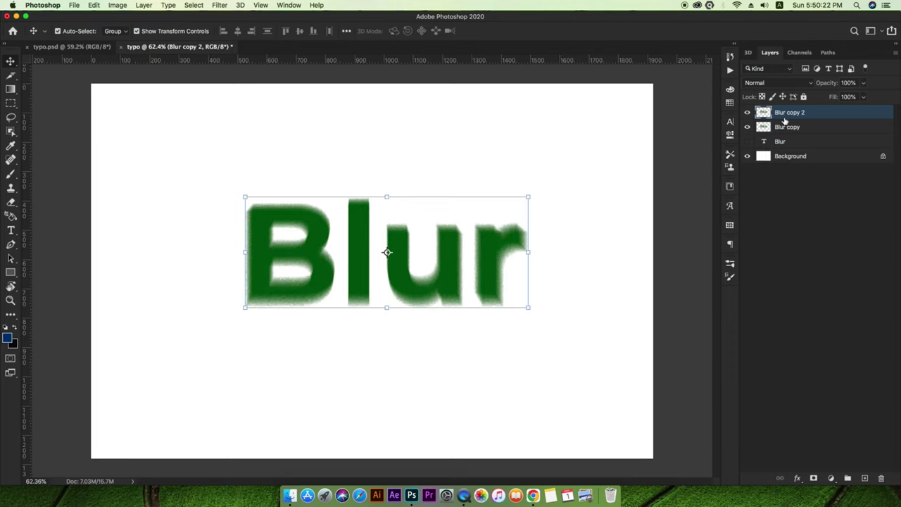
double_click(787, 112)
click(804, 111)
text(Blur d)
key(Return)
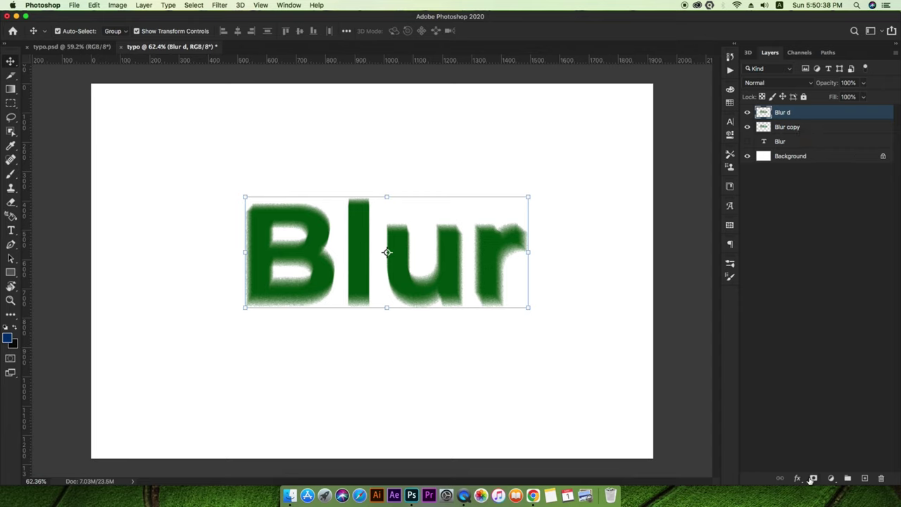
click(812, 479)
Set a 43 px brush and paint the Blur d mask along the edges of l, u and r
key(b)
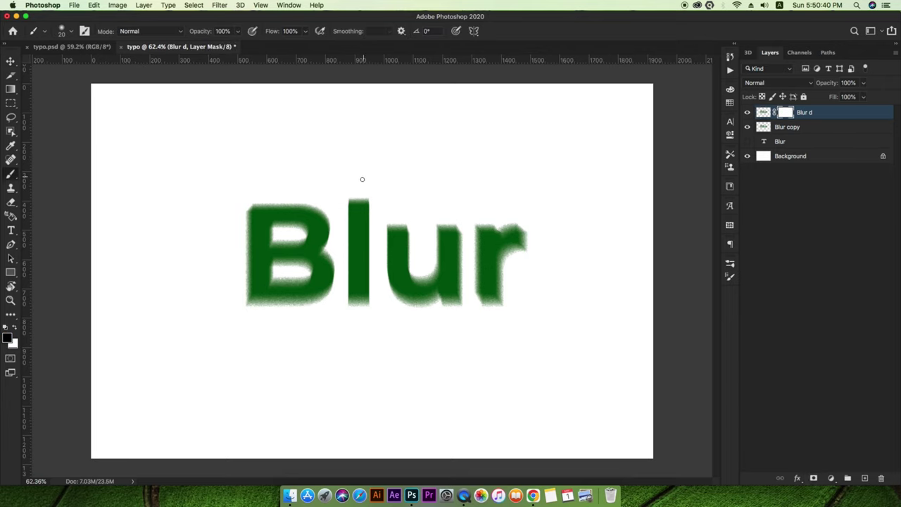
click(62, 30)
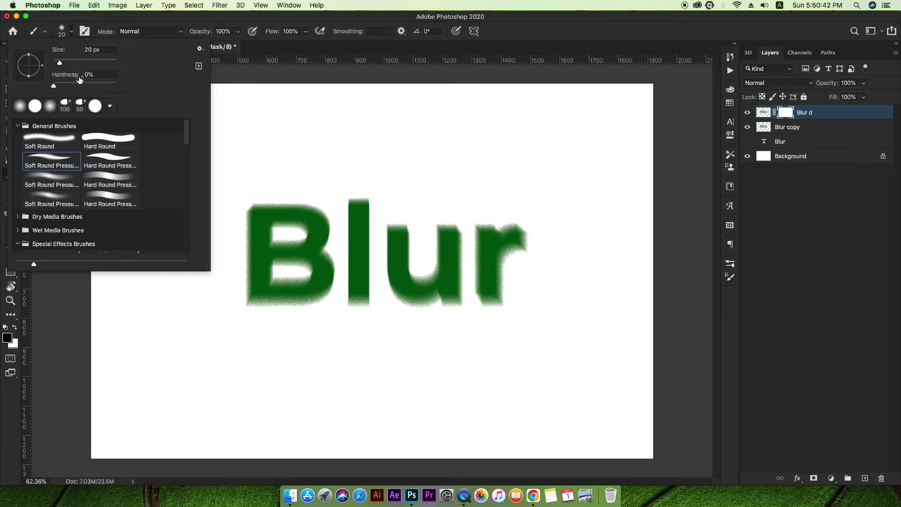
drag(62, 64, 67, 64)
click(351, 204)
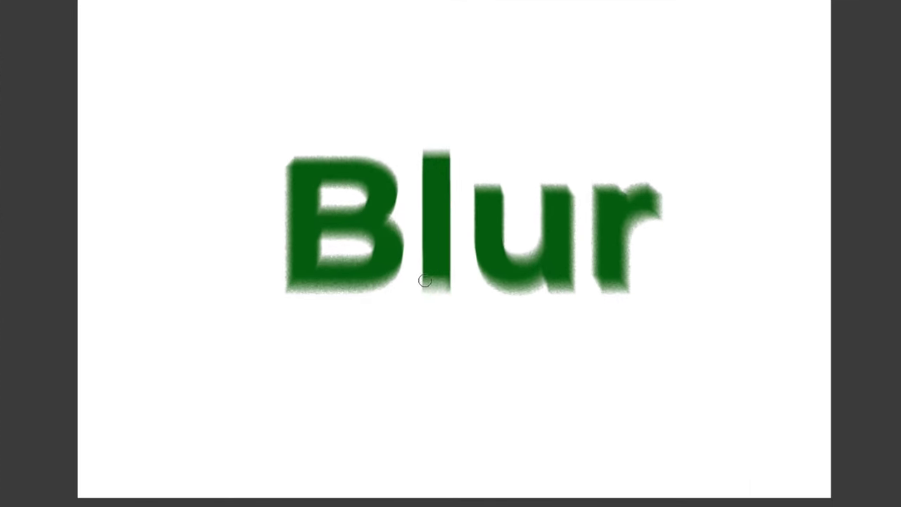
mouse_move(424, 280)
mouse_down()
mouse_move(445, 277)
mouse_move(480, 192)
mouse_move(499, 204)
mouse_up()
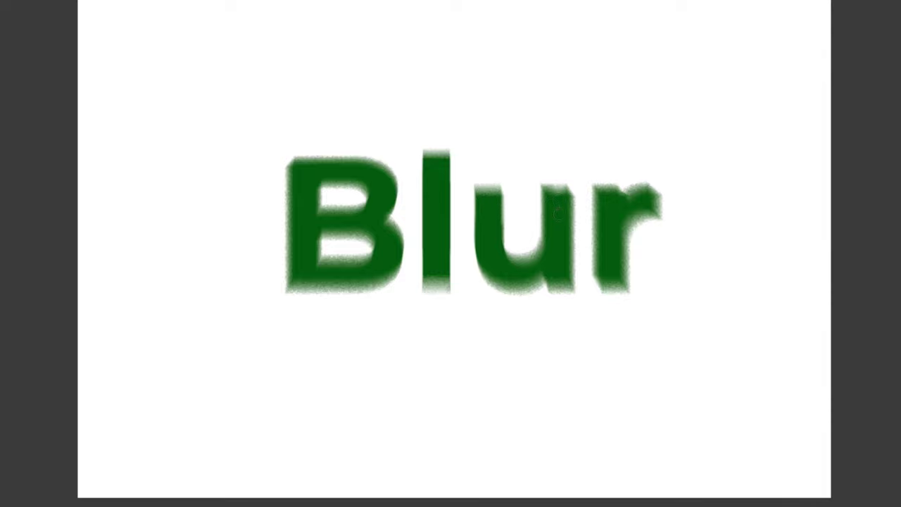
drag(598, 181, 615, 191)
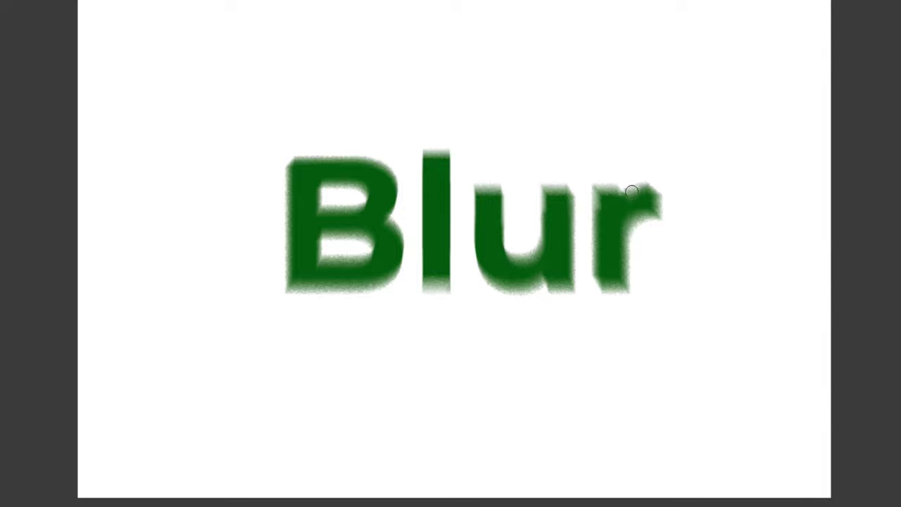
drag(618, 276, 604, 285)
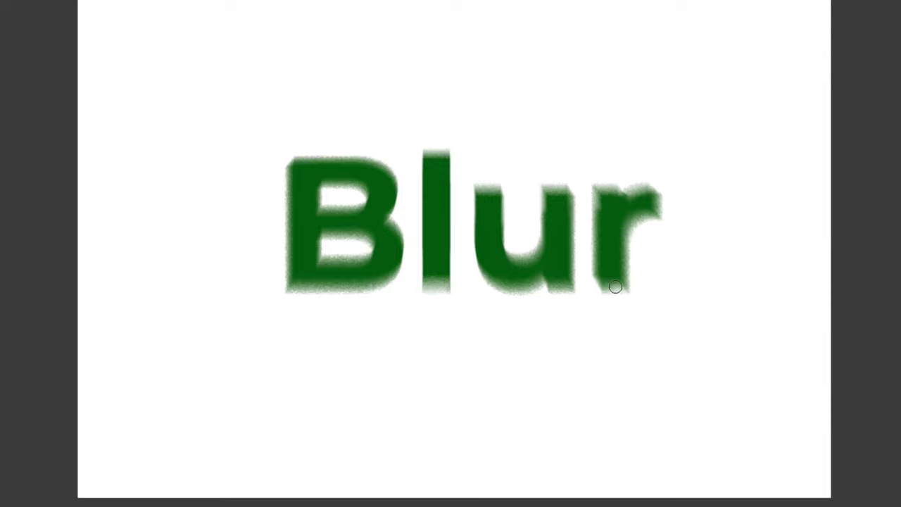
mouse_move(556, 301)
mouse_down()
mouse_move(554, 282)
mouse_move(568, 288)
mouse_move(513, 292)
mouse_move(478, 268)
mouse_up()
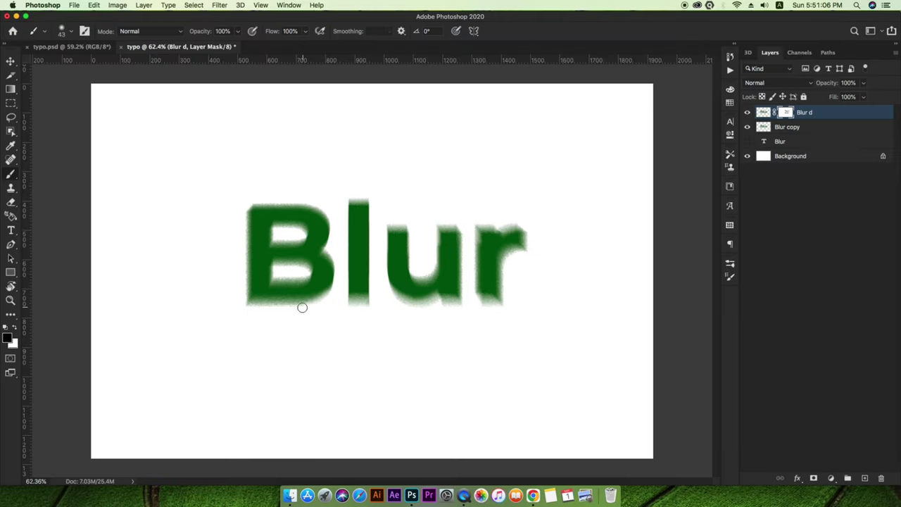
Paint the mask around the B's bottom edge, both counters and left side
scroll(255, 301, up, 3)
mouse_move(231, 298)
mouse_down()
mouse_move(372, 297)
mouse_move(436, 277)
mouse_up()
scroll(436, 277, down, 2)
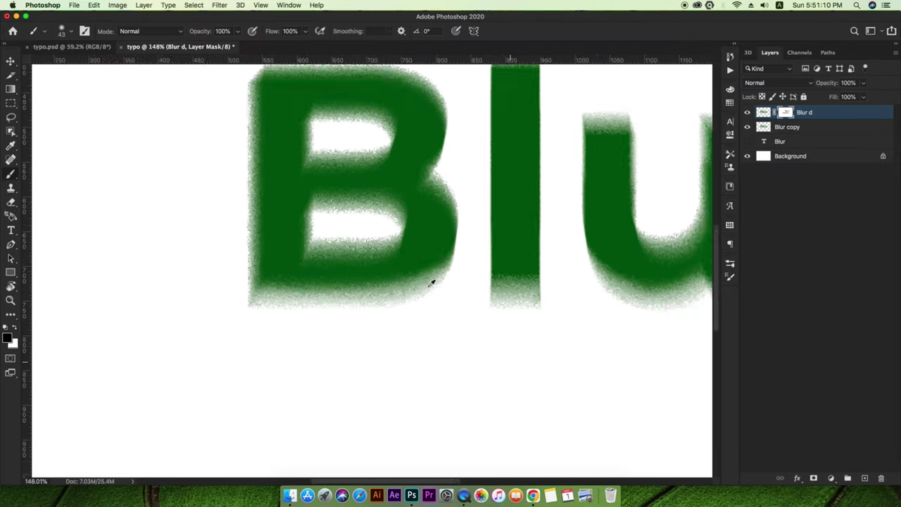
scroll(431, 282, down, 2)
drag(359, 157, 396, 155)
mouse_move(372, 209)
mouse_down()
mouse_move(399, 211)
mouse_move(364, 221)
mouse_up()
scroll(275, 215, down, 2)
drag(238, 205, 245, 295)
scroll(245, 296, down, 2)
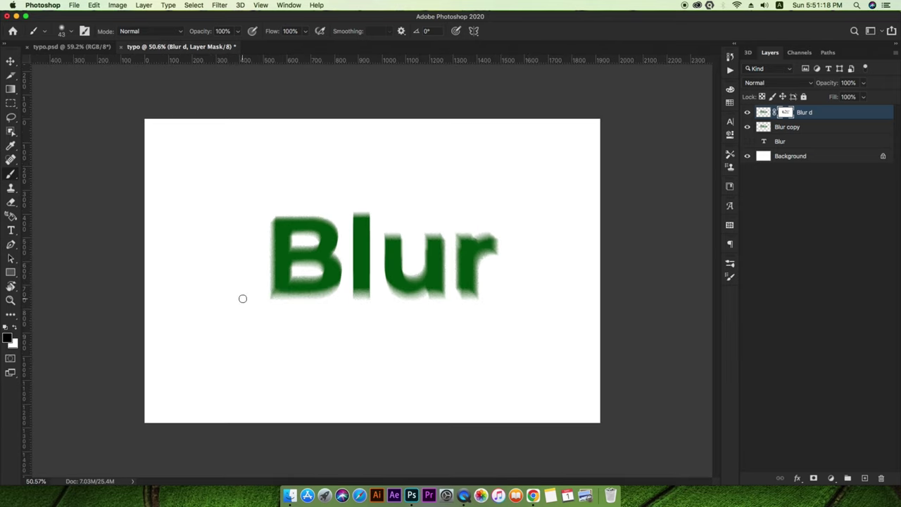
Toggle the sharp Blur layer's visibility to compare the blended result
click(747, 141)
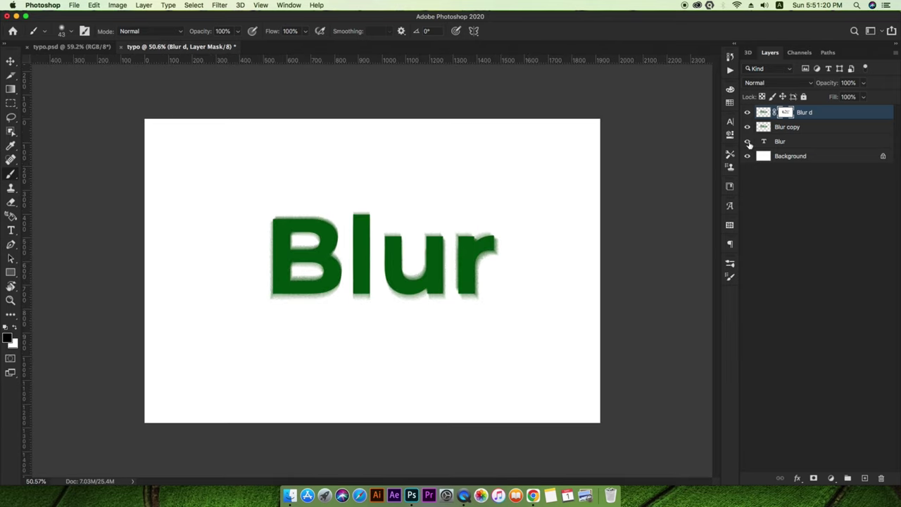
scroll(297, 250, up, 3)
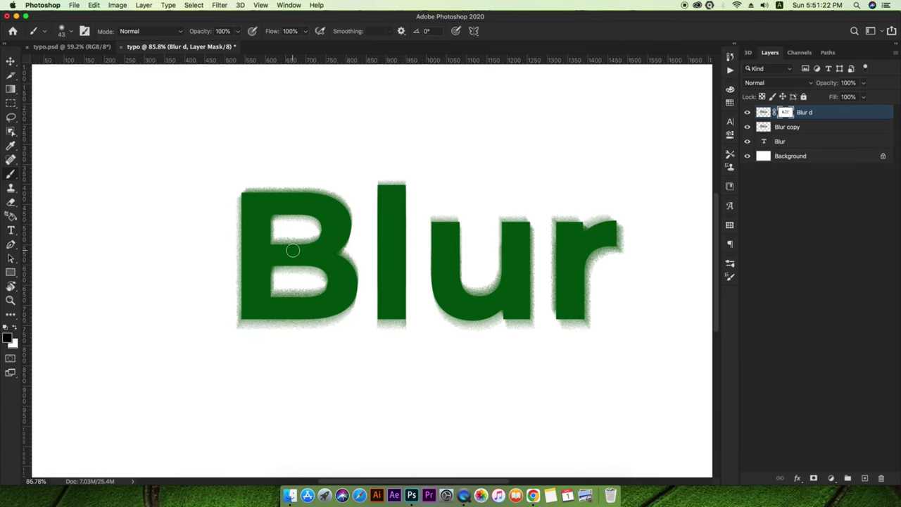
scroll(293, 250, down, 2)
click(748, 141)
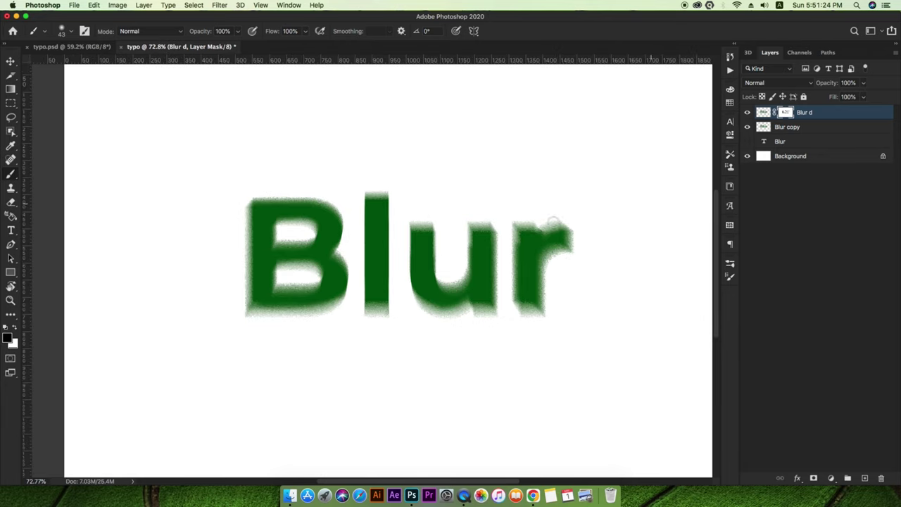
scroll(634, 209, down, 2)
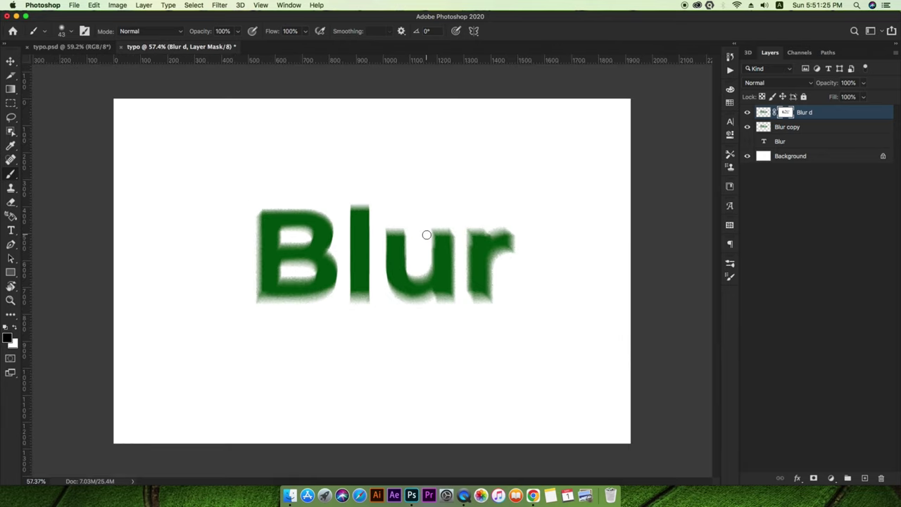
Select both the Blur d and Blur copy layers together
click(11, 61)
click(530, 174)
drag(535, 176, 246, 314)
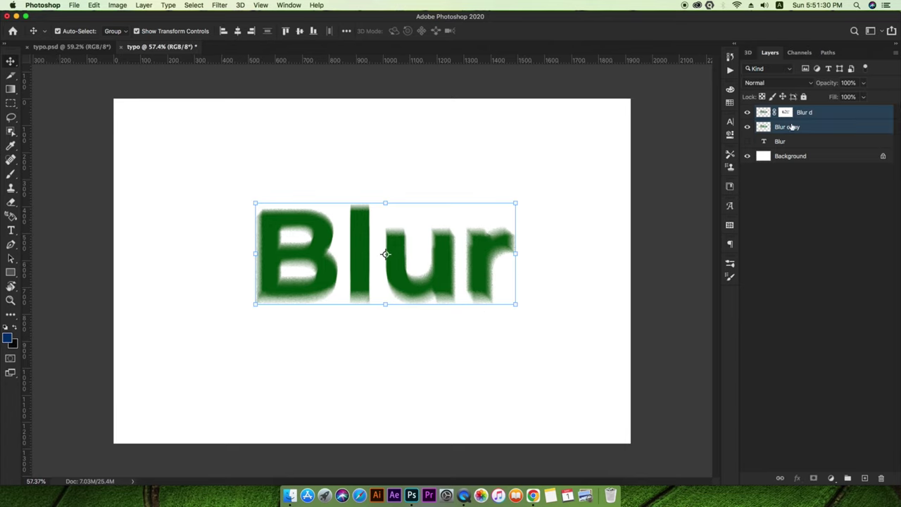
Group Blur d and Blur copy into Group 1, then hide and lock it
key(ctrl+g)
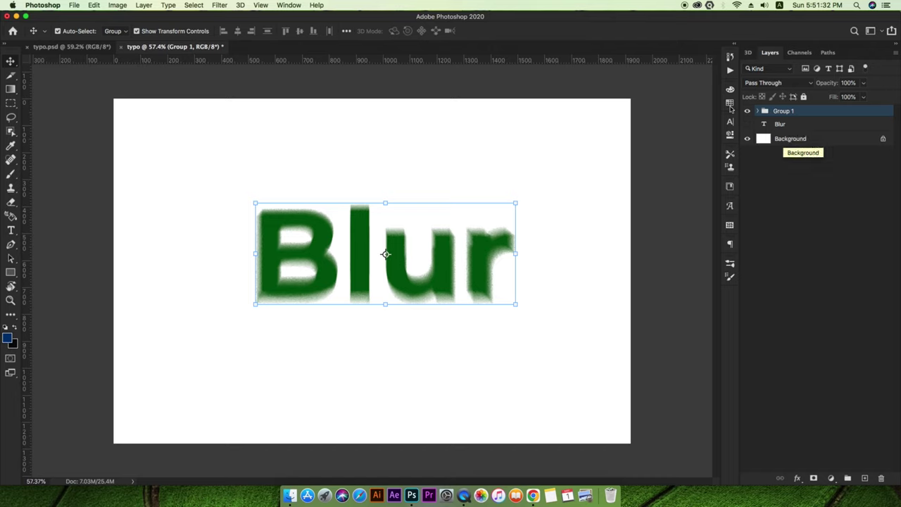
click(747, 112)
click(603, 210)
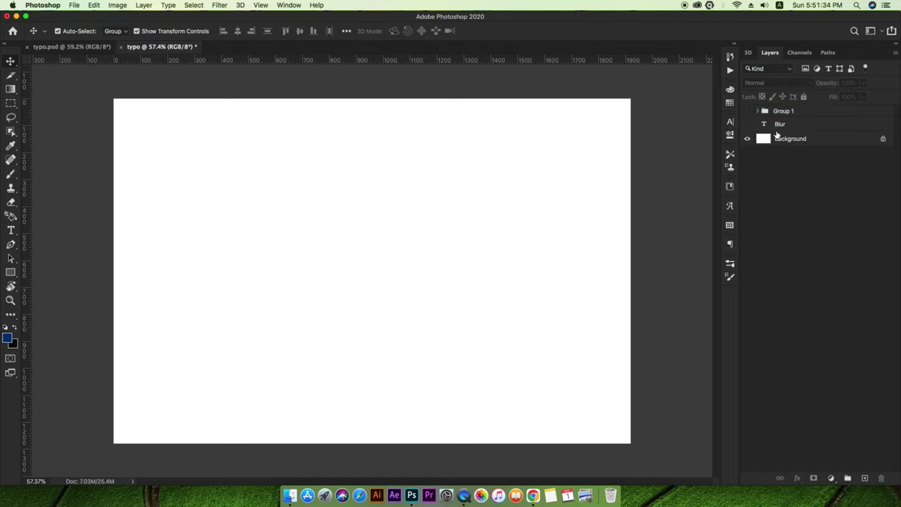
click(783, 111)
key(ctrl+slash)
Add a 'Create' text layer and move it to the canvas centre
key(t)
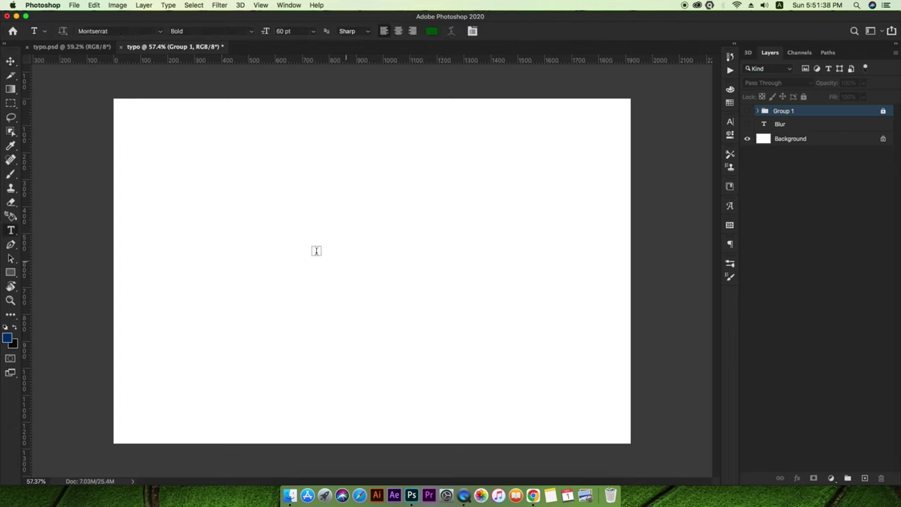
click(297, 226)
key(BackSpace)
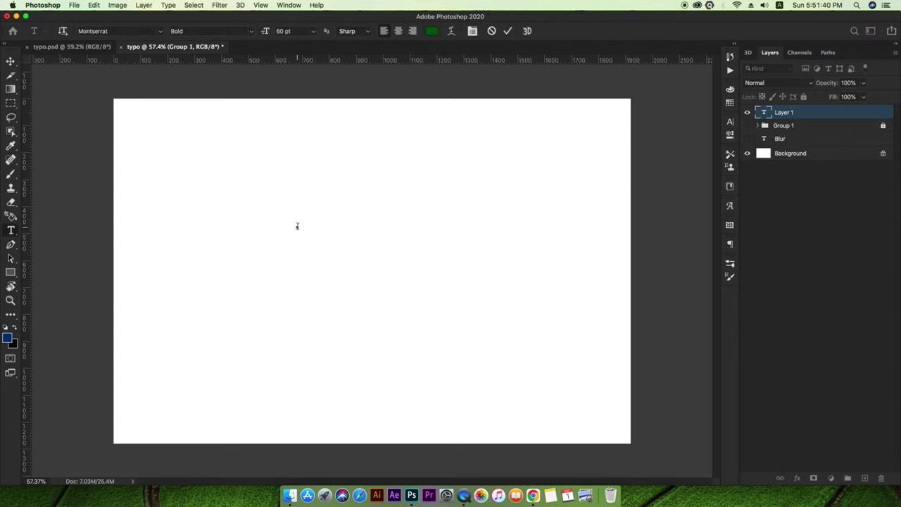
text(Creat)
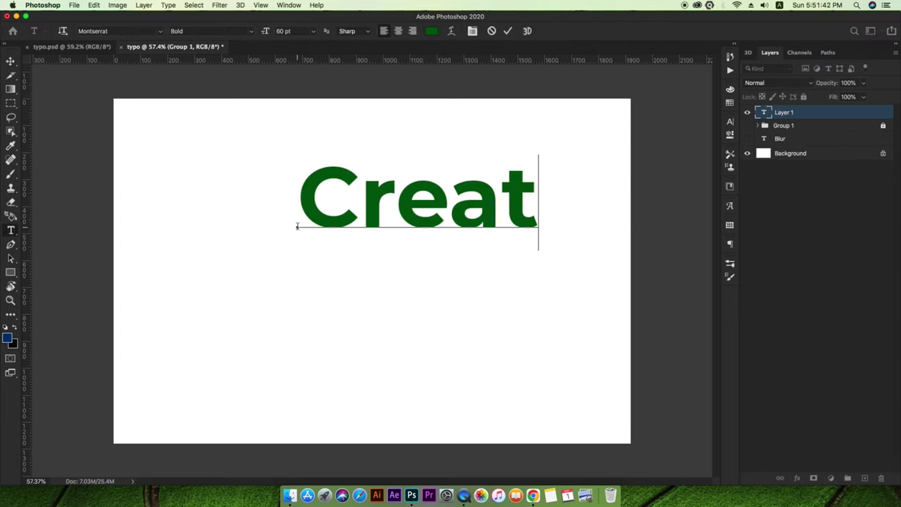
key(BackSpace)
key(BackSpace)
key(BackSpace)
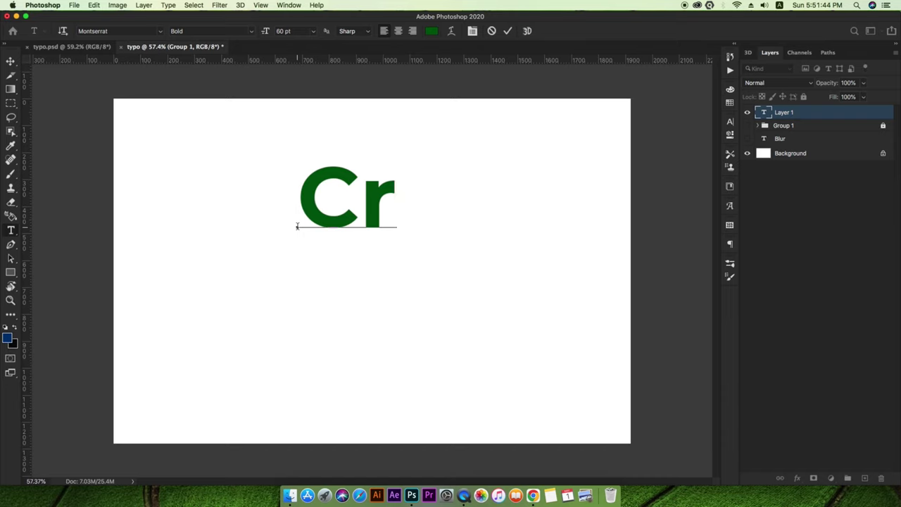
text(eate)
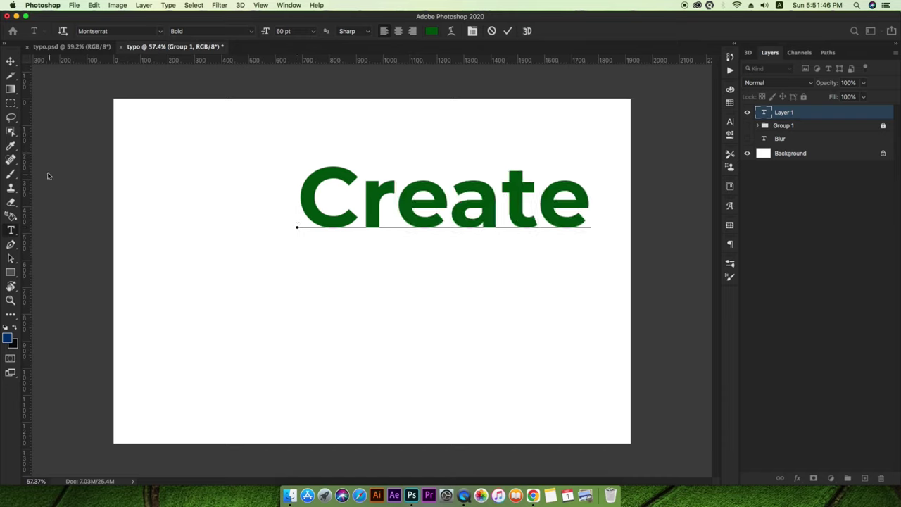
click(11, 62)
drag(429, 172, 407, 263)
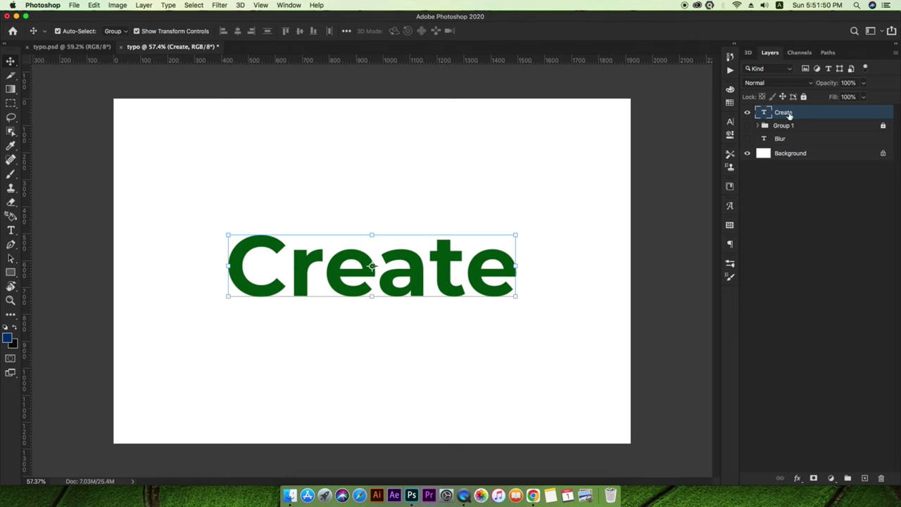
Duplicate the Create layer as 'Create copy' and rasterize its type
right_click(789, 114)
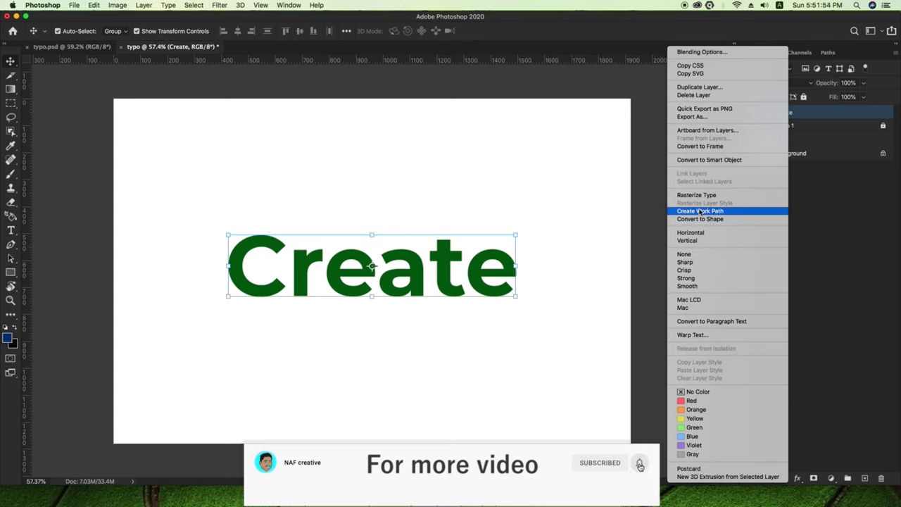
click(699, 87)
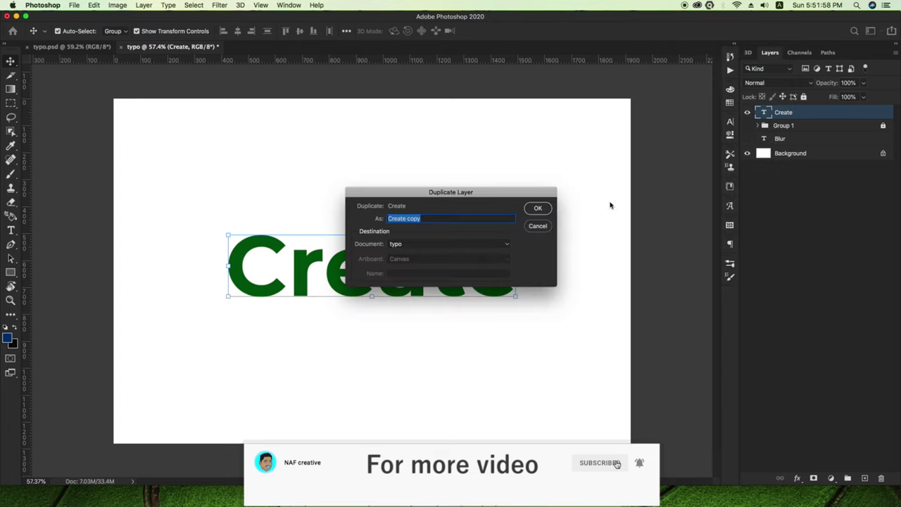
click(538, 209)
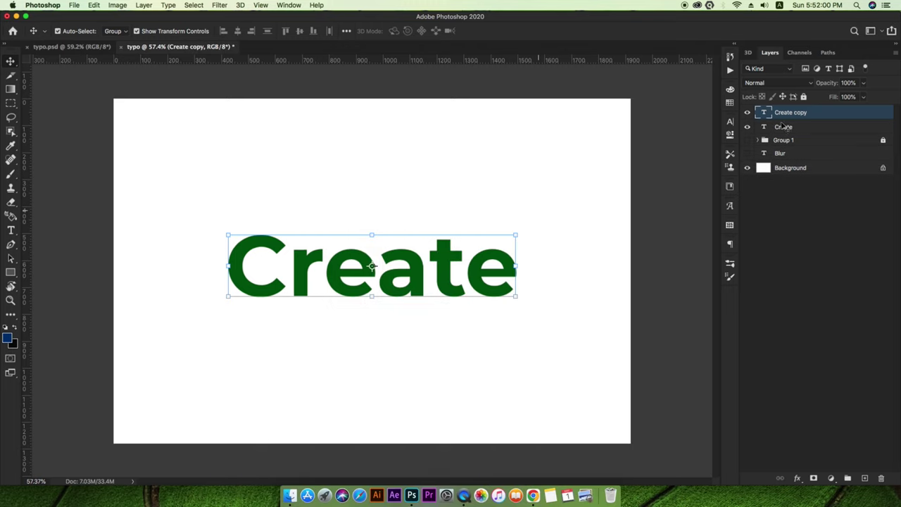
click(785, 128)
right_click(787, 114)
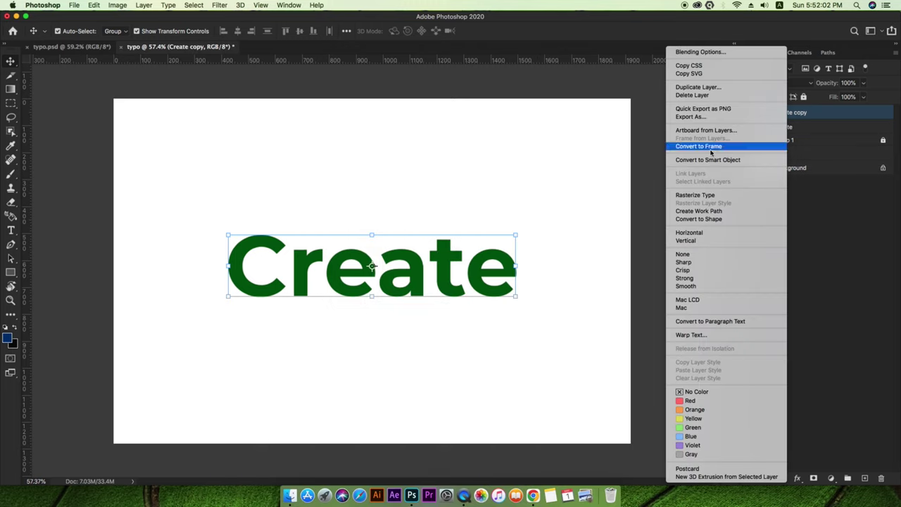
click(696, 195)
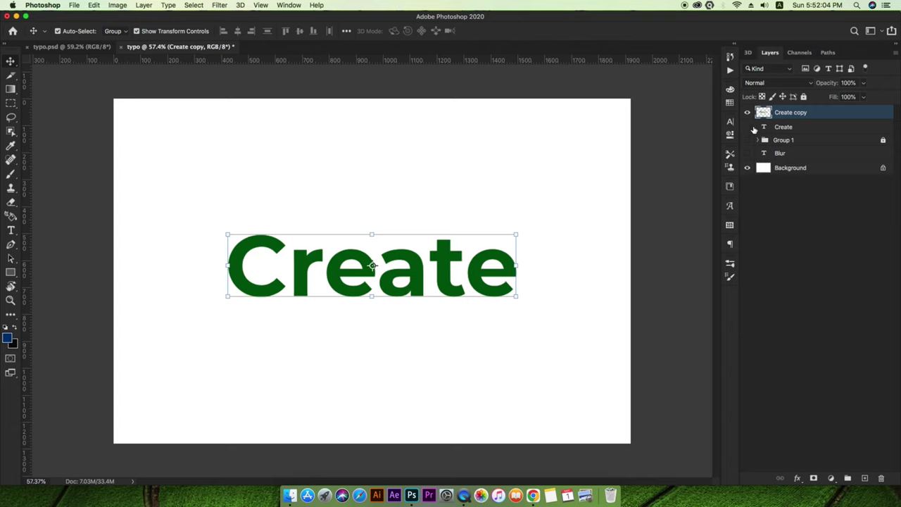
scroll(432, 274, up, 1)
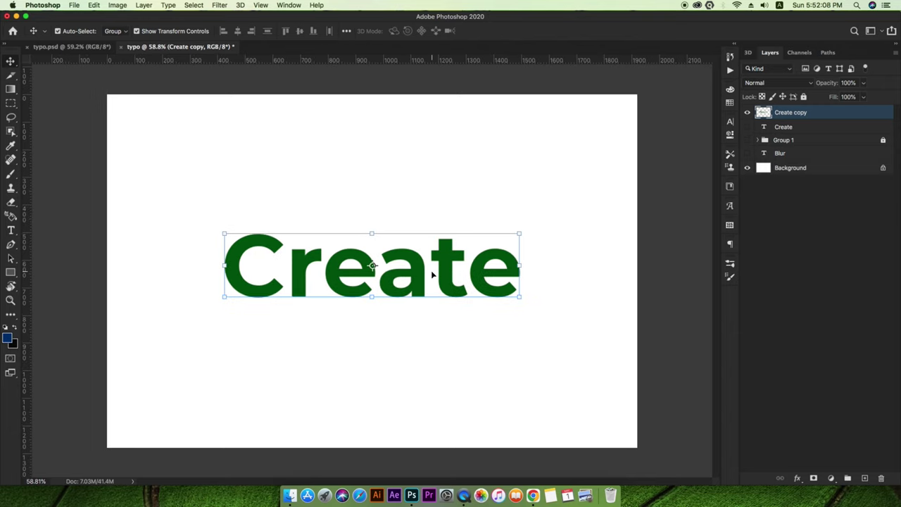
Search 'tilt' and open the Tilt-Shift blur for Create copy
click(221, 5)
key(super+f)
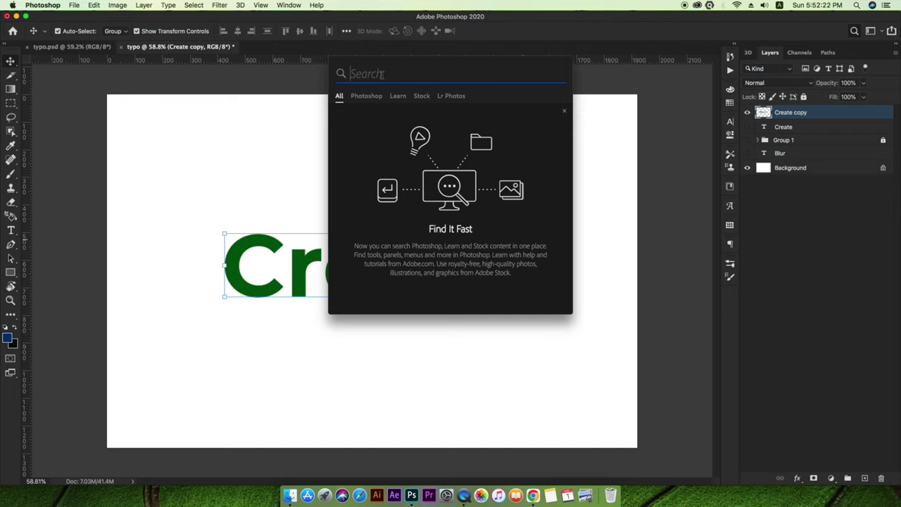
text(tilt)
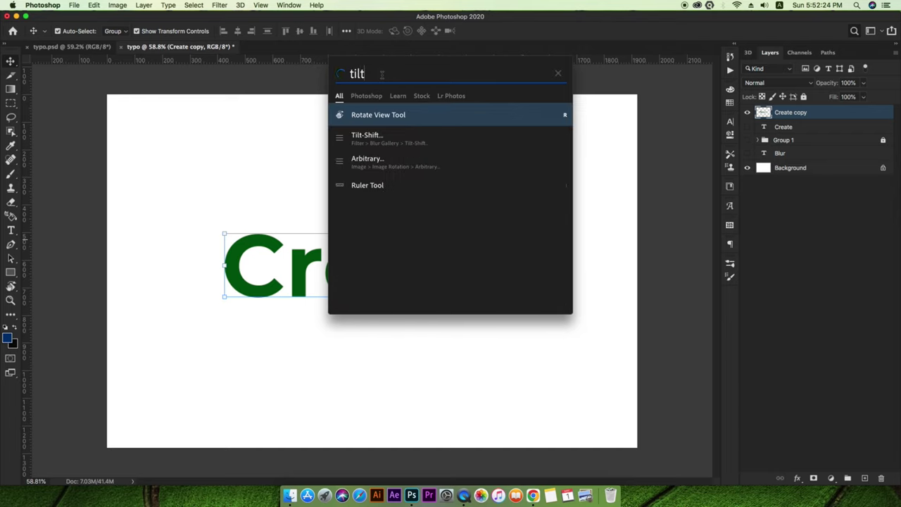
click(384, 139)
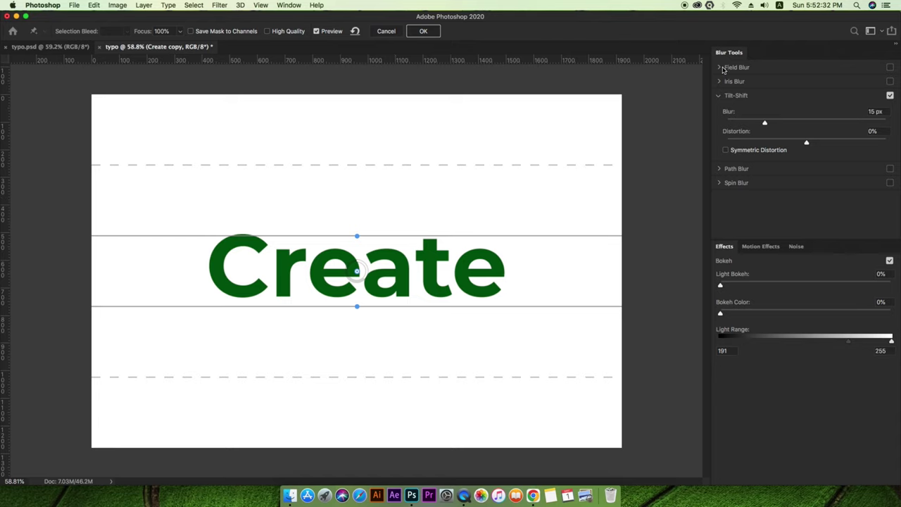
Tune the Tilt-Shift to 10 px blur and 12% distortion, sharp band over the final letters
click(220, 6)
click(436, 84)
mouse_move(366, 274)
mouse_down()
mouse_move(357, 282)
mouse_move(366, 268)
mouse_up()
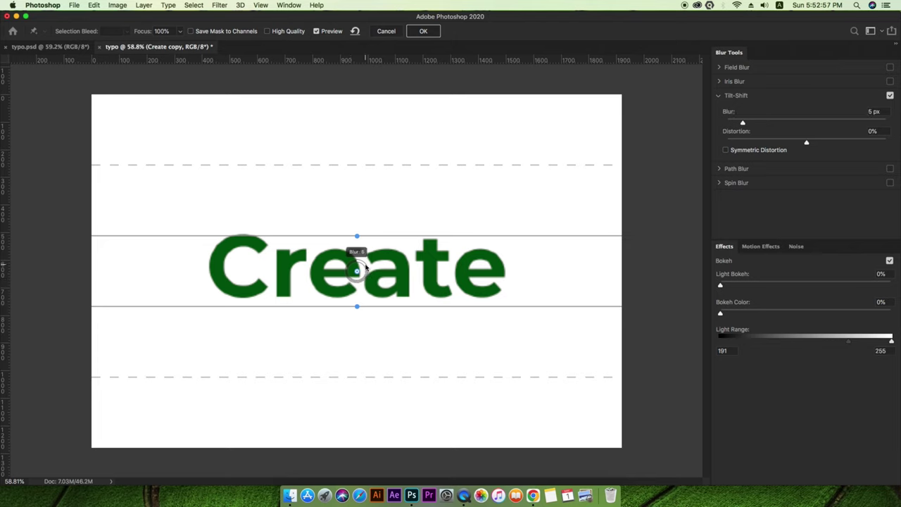
drag(364, 264, 359, 260)
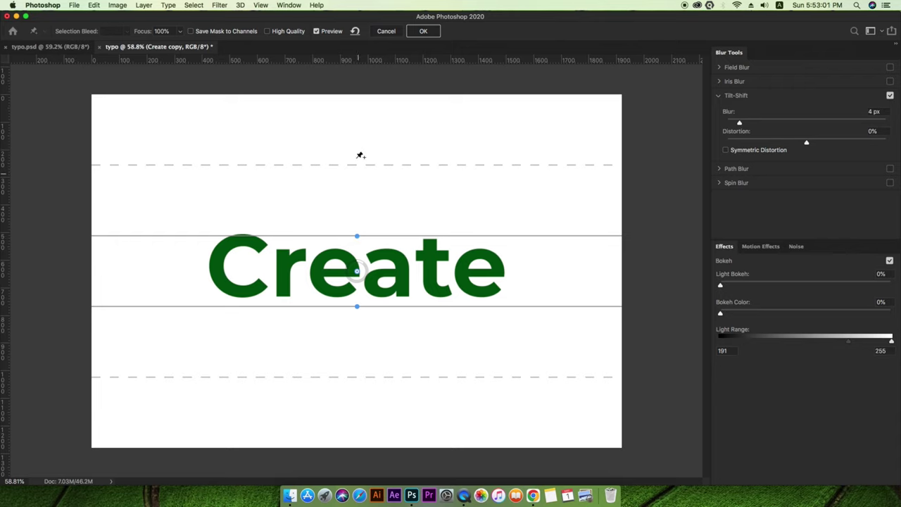
mouse_move(356, 165)
mouse_down()
mouse_move(356, 228)
mouse_move(357, 169)
mouse_up()
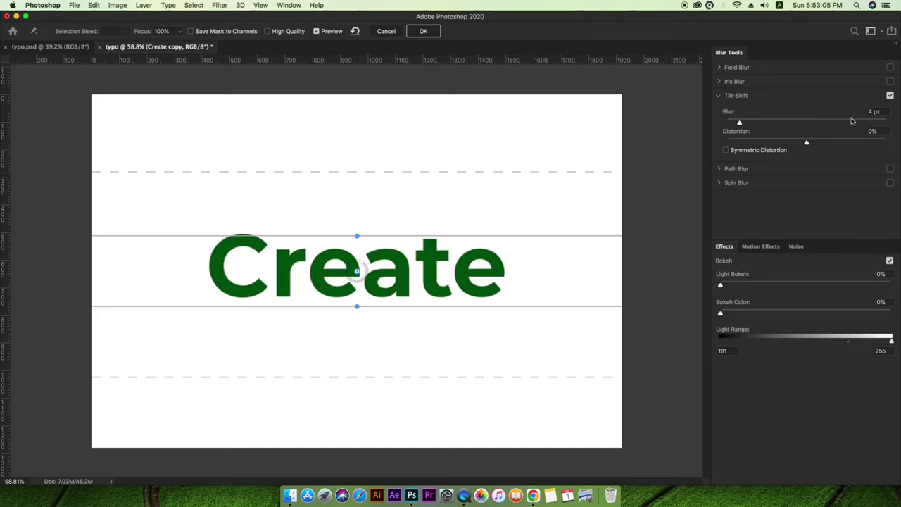
drag(806, 143, 816, 143)
drag(739, 123, 782, 124)
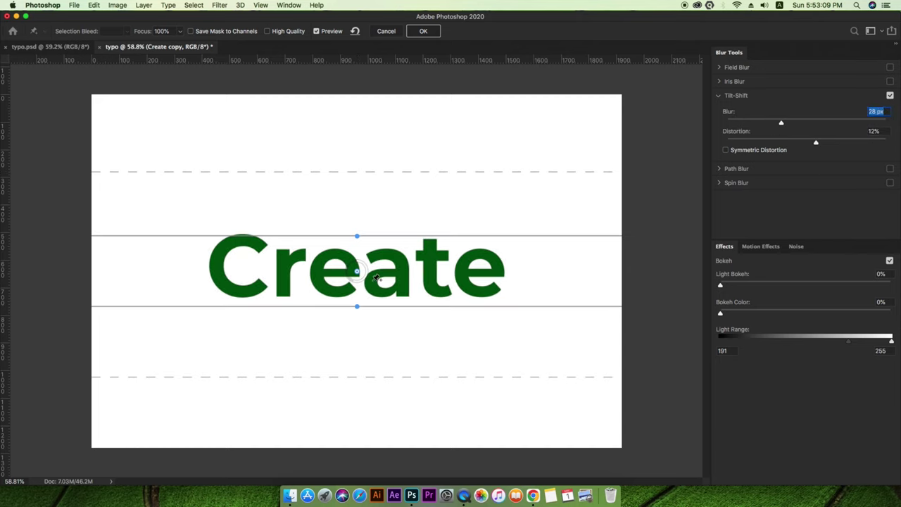
mouse_move(358, 271)
mouse_down()
mouse_move(468, 262)
mouse_move(471, 246)
mouse_move(467, 266)
mouse_up()
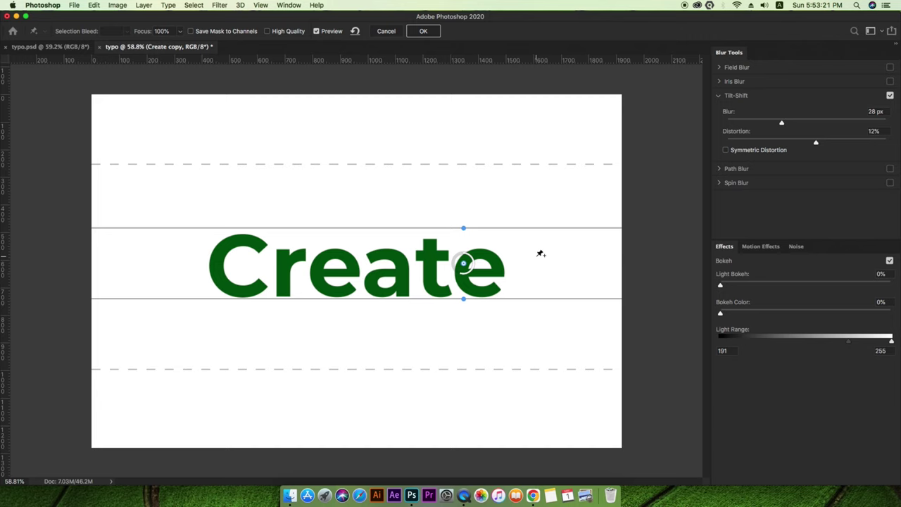
drag(465, 276, 474, 266)
click(720, 82)
drag(754, 111, 764, 111)
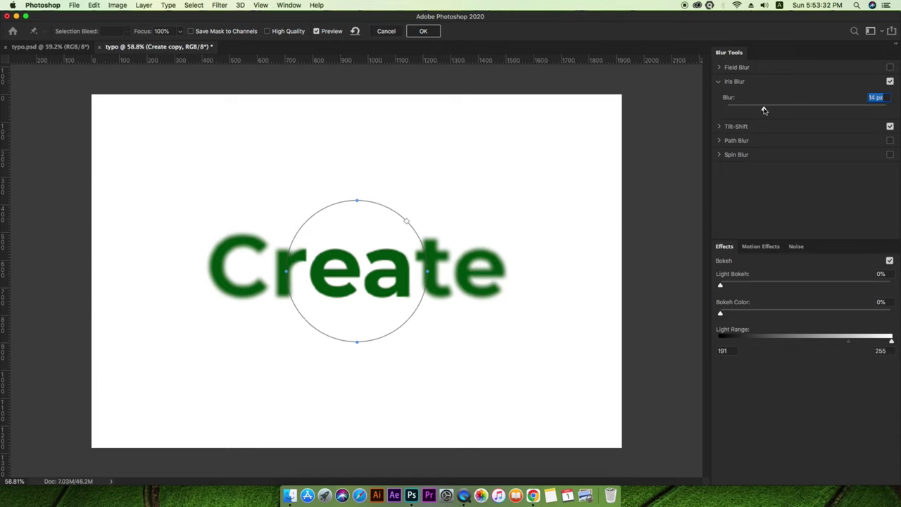
mouse_move(408, 222)
mouse_down()
mouse_move(432, 211)
mouse_move(416, 224)
mouse_up()
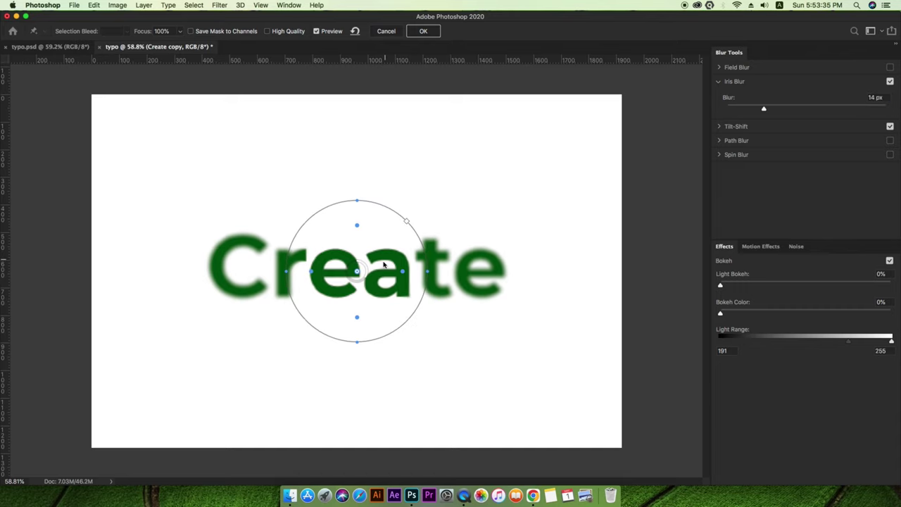
click(719, 82)
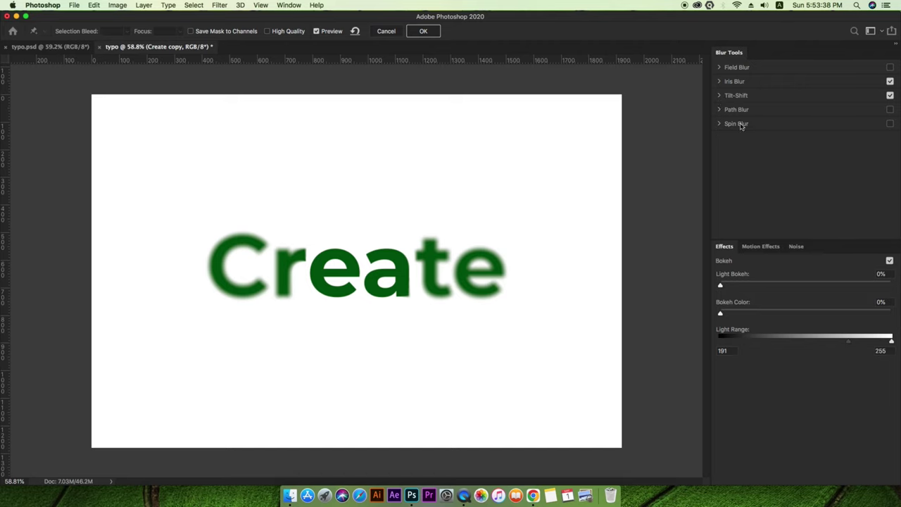
click(890, 82)
click(720, 96)
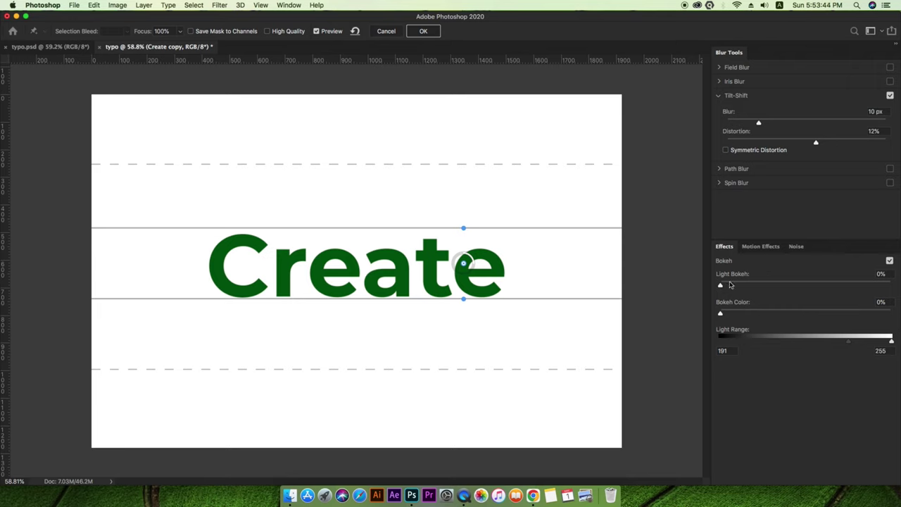
Set the Tilt-Shift Light Bokeh to 10%
mouse_move(720, 286)
mouse_down()
mouse_move(738, 287)
mouse_move(737, 316)
mouse_move(722, 316)
mouse_up()
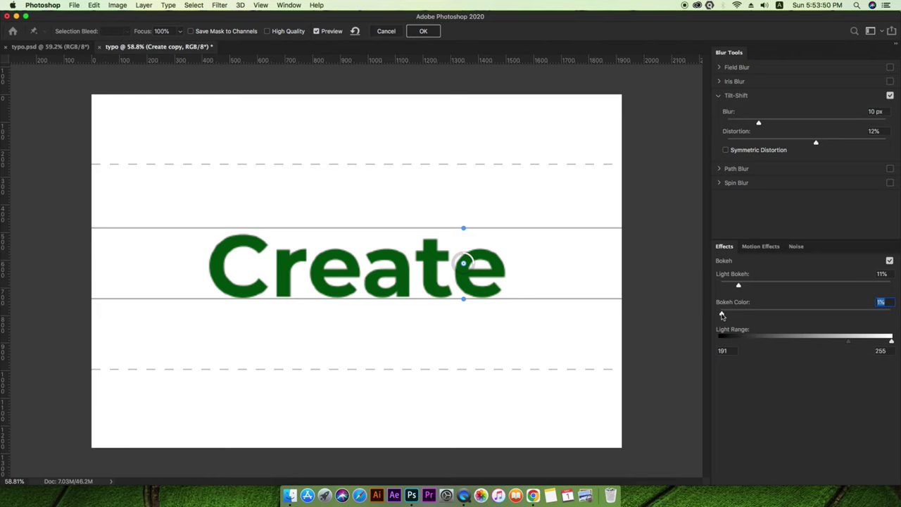
click(897, 347)
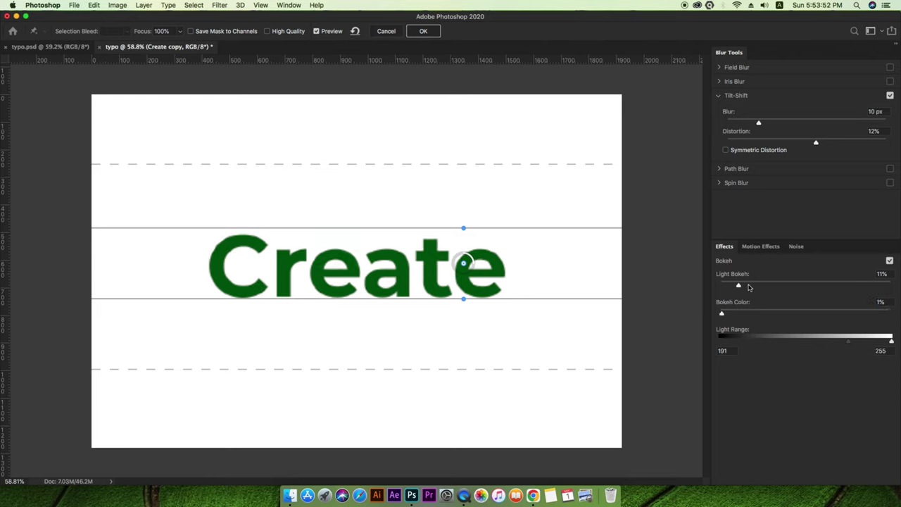
click(881, 274)
key(BackSpace)
text(10)
key(Return)
Disable Symmetric Distortion, rotate the band about 24°, raise blur to 37 px, and apply
click(726, 150)
drag(473, 270, 459, 255)
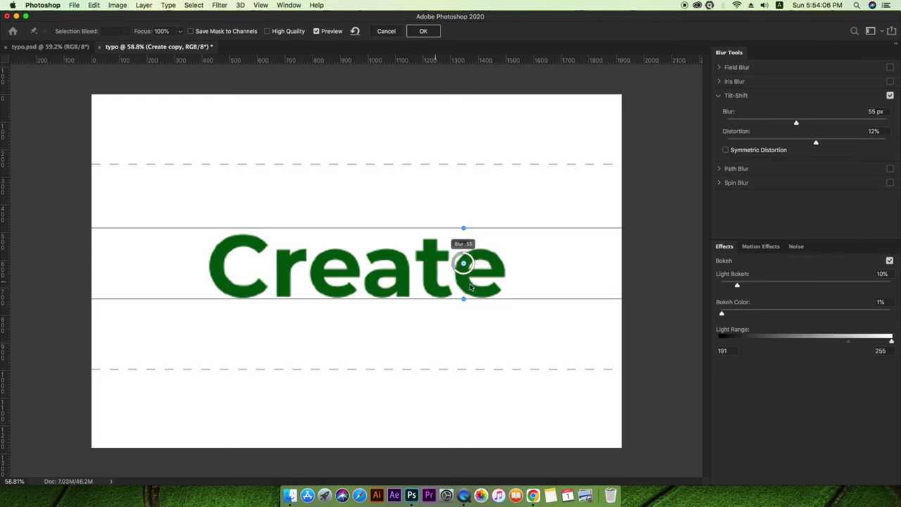
drag(458, 255, 455, 242)
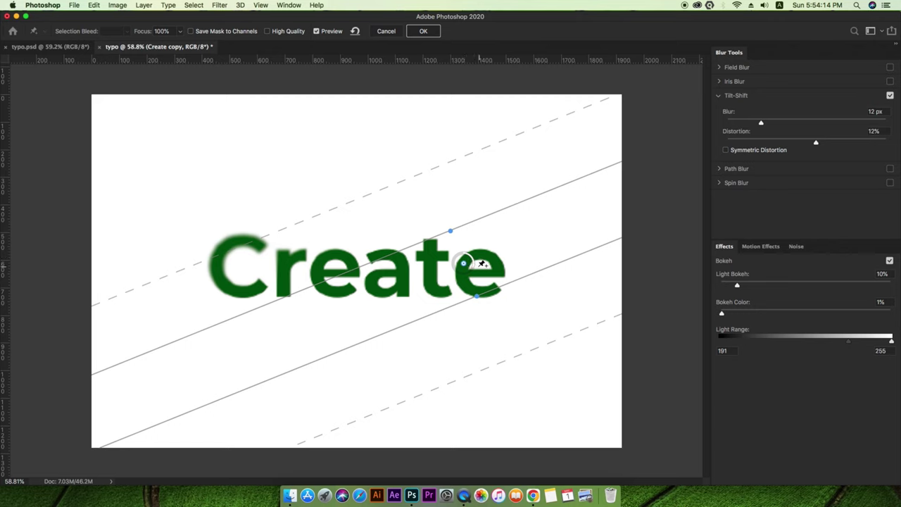
drag(478, 271, 458, 276)
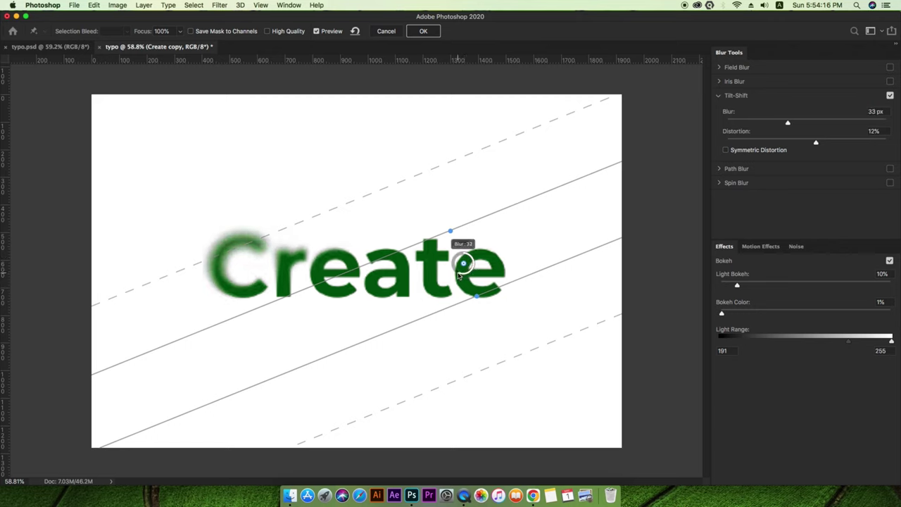
drag(488, 217, 511, 246)
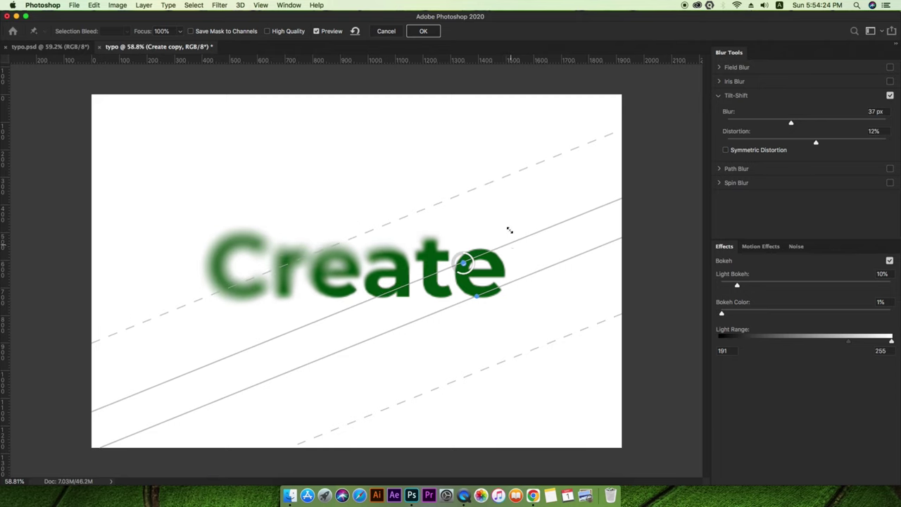
click(429, 32)
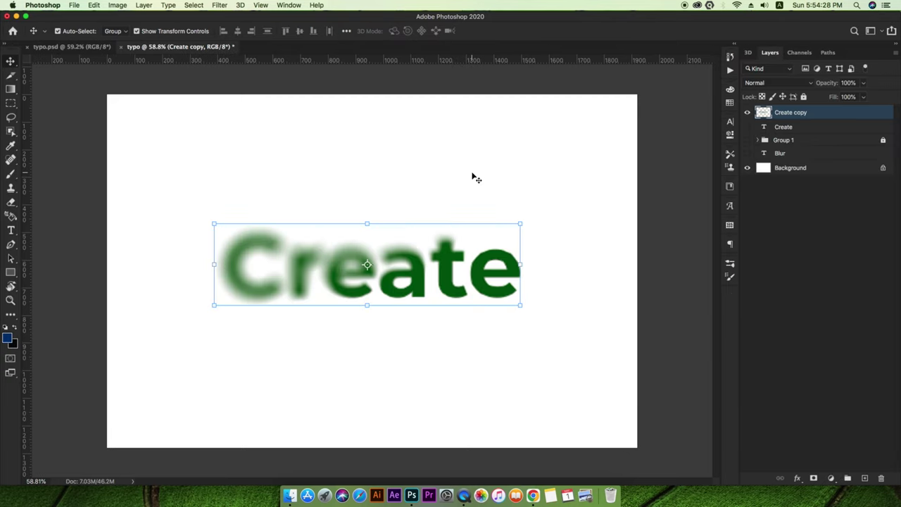
Inspect the tilt-shift blurred Create copy text on the canvas
click(467, 177)
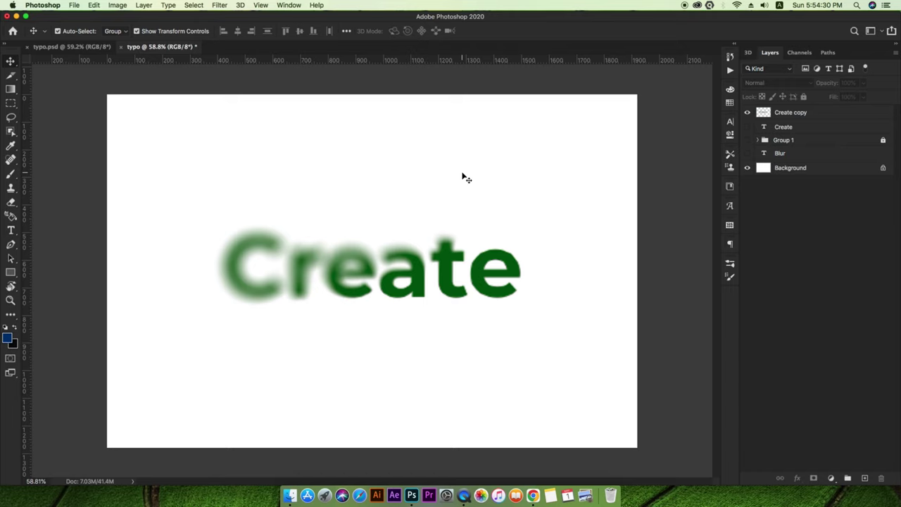
drag(547, 203, 228, 316)
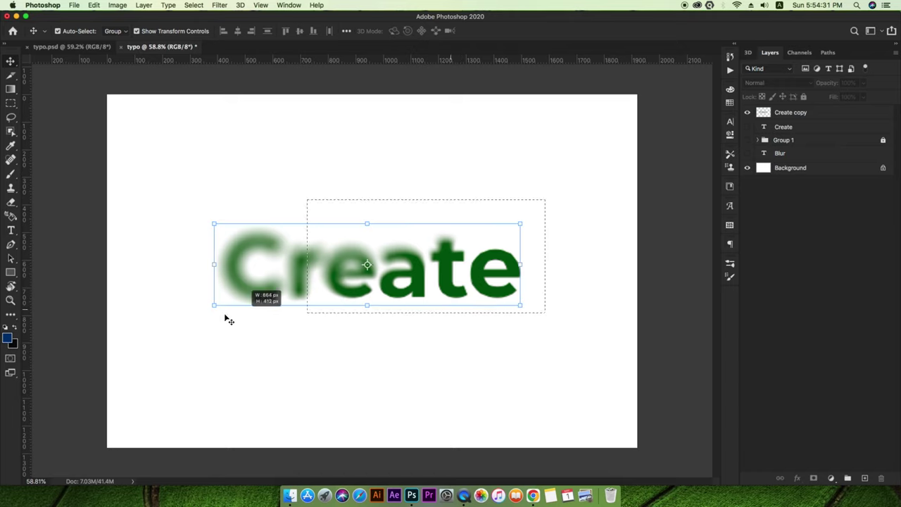
click(505, 169)
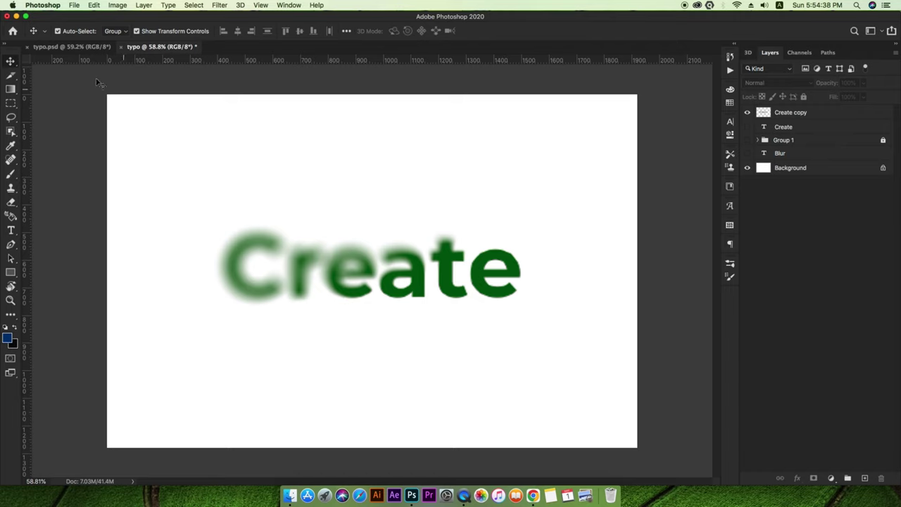
Compare with the typo.psd tab, keep the original Create layer hidden, and select Create copy
click(86, 49)
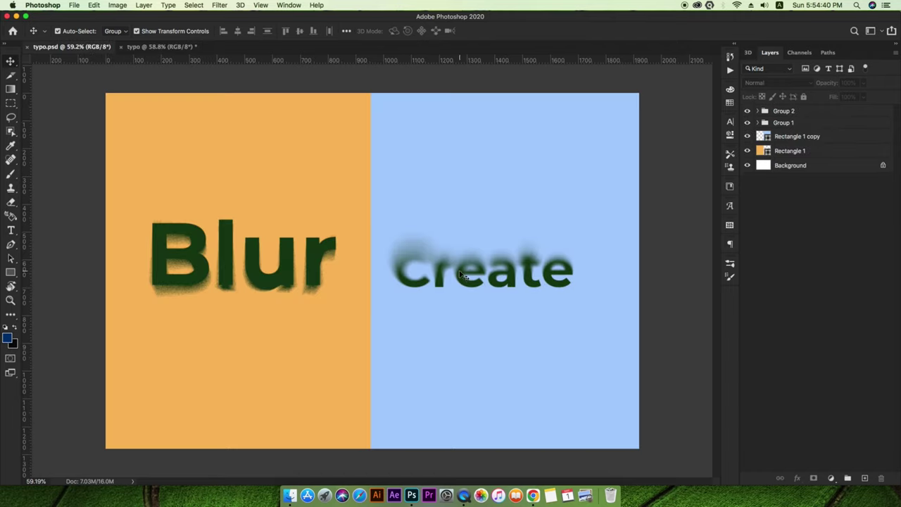
click(174, 48)
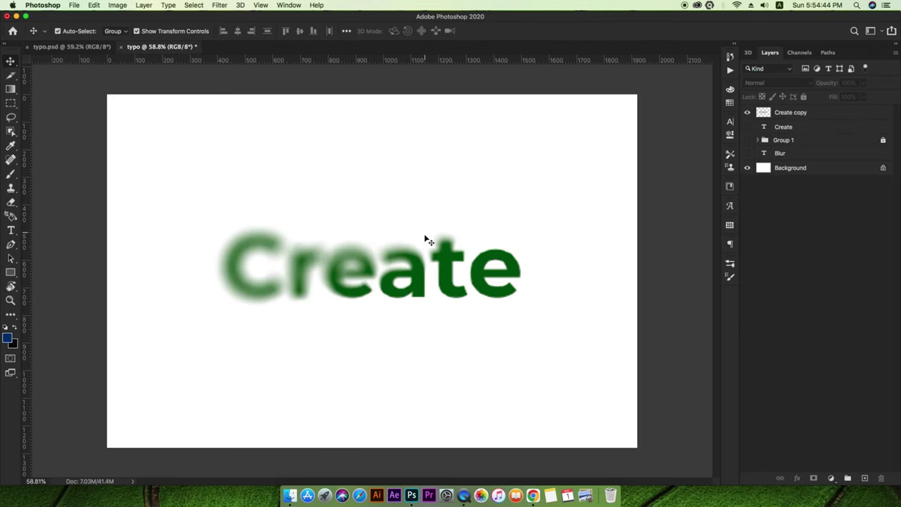
click(748, 126)
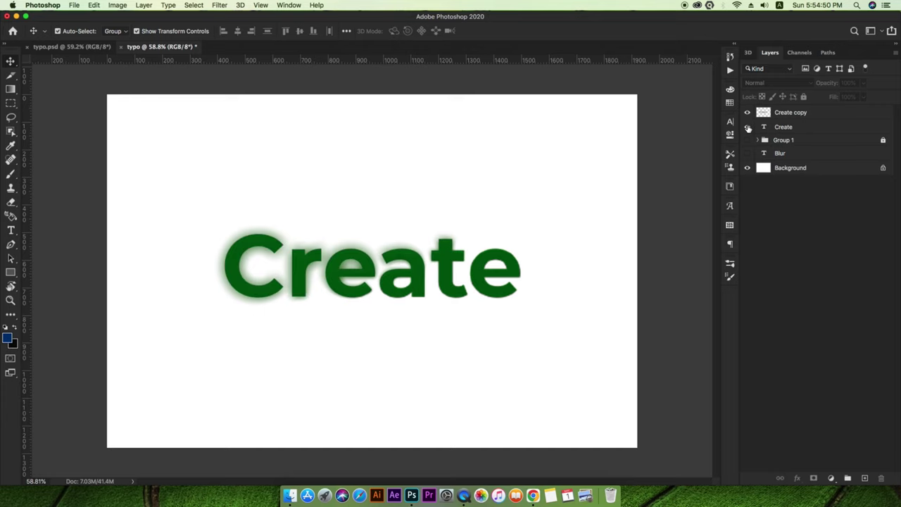
click(748, 126)
click(785, 114)
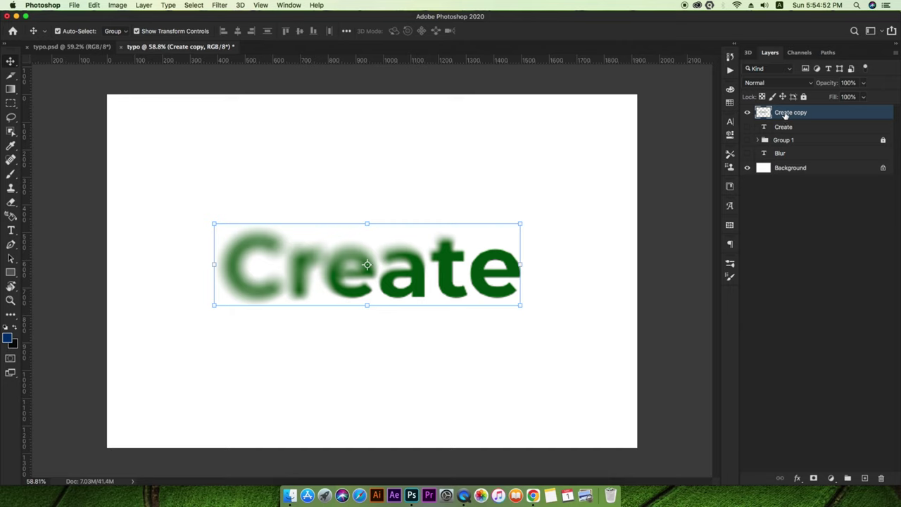
Duplicate the blurred Create copy layer and convert the duplicate to a smart object
key(ctrl+j)
right_click(786, 112)
click(708, 208)
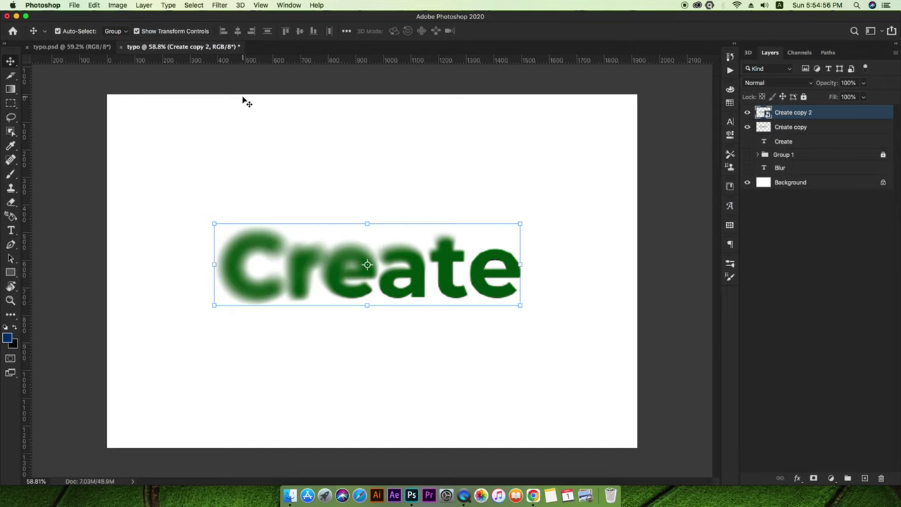
Apply Filter > Pixelate > Color Halftone, clearing all four channel angle values
click(219, 7)
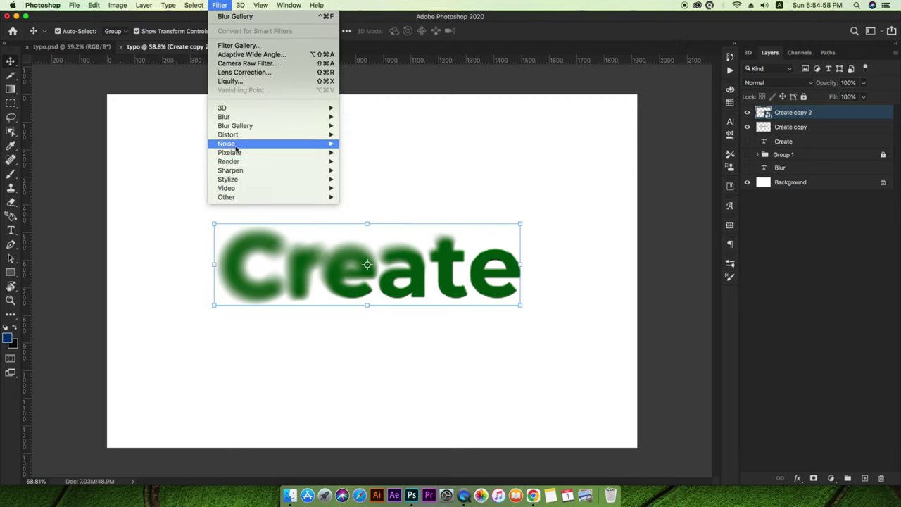
mouse_move(230, 152)
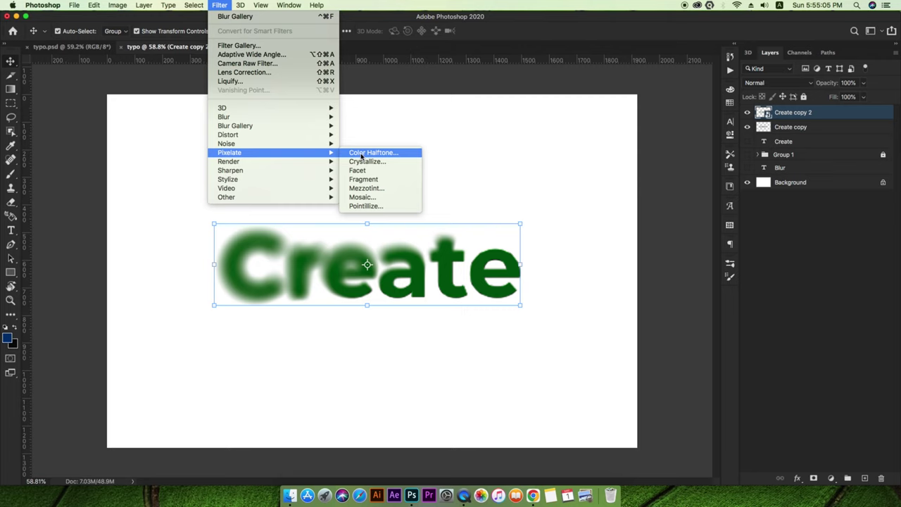
click(361, 153)
drag(481, 139, 559, 122)
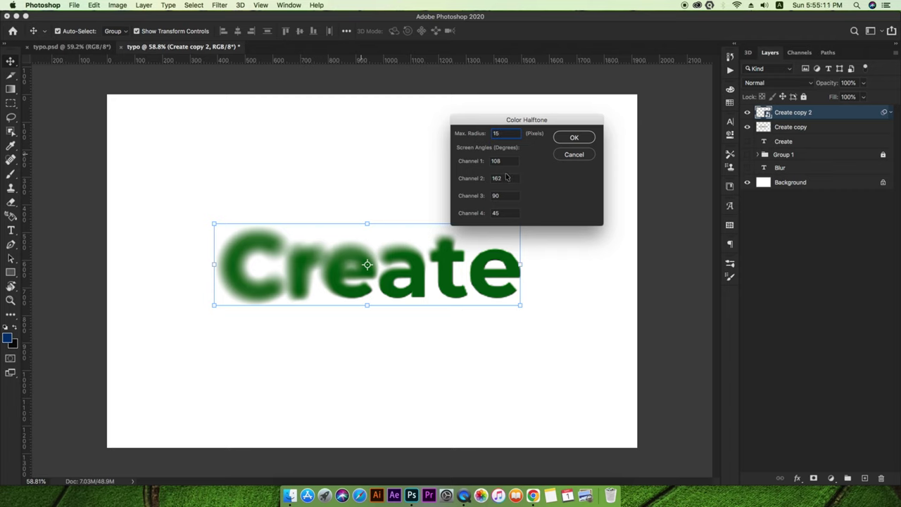
double_click(506, 195)
key(BackSpace)
double_click(502, 177)
key(BackSpace)
double_click(506, 161)
key(BackSpace)
double_click(498, 213)
key(BackSpace)
key(Return)
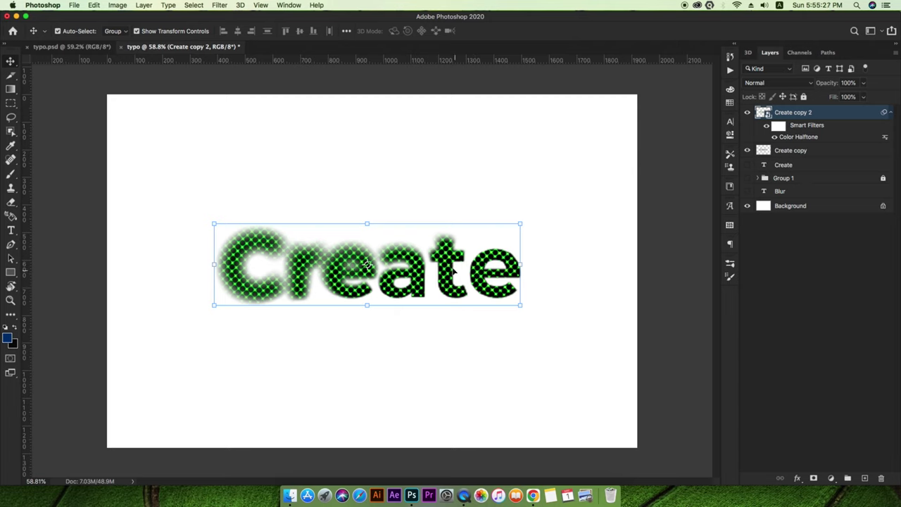
Re-edit the Color Halftone smart filter to a Max. Radius of 5 px
click(774, 127)
double_click(796, 137)
text(5)
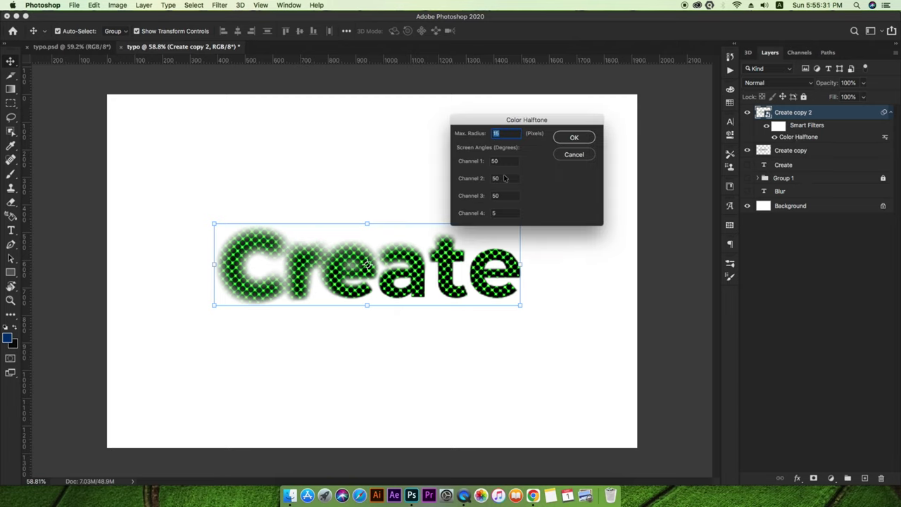
key(Return)
double_click(780, 136)
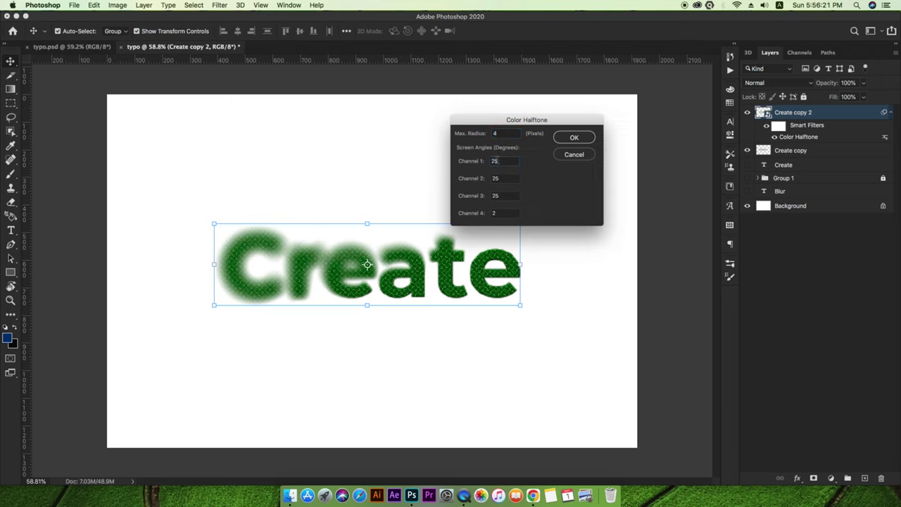
click(573, 138)
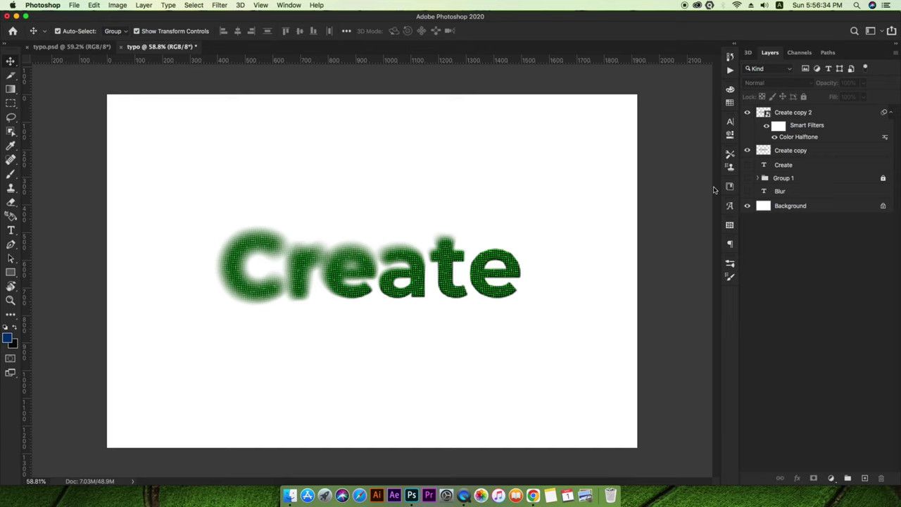
Group the three Create layers into Group 2, then hide and lock it
click(761, 134)
click(585, 246)
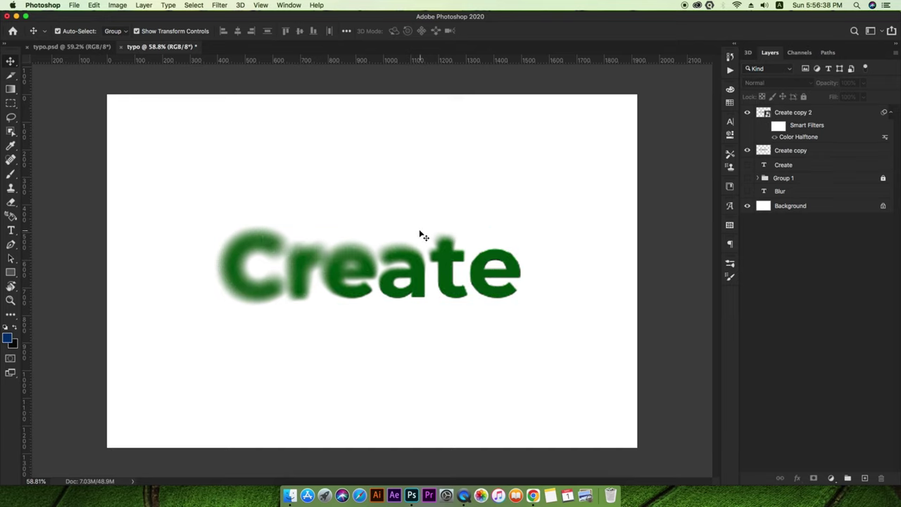
click(806, 114)
shift+click(803, 152)
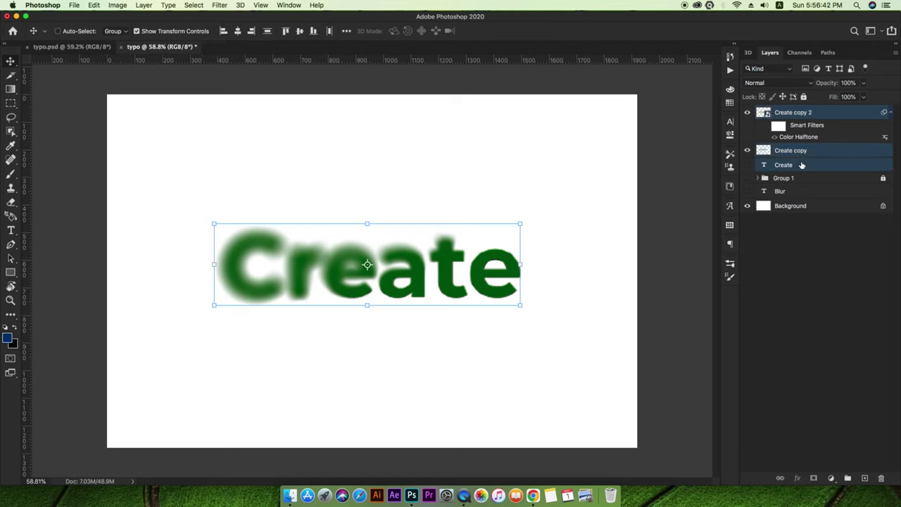
key(super+h)
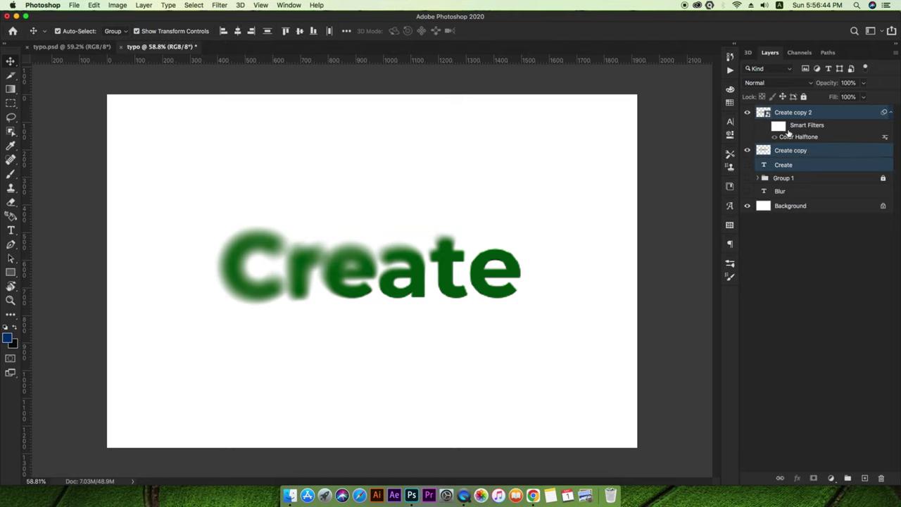
key(super+g)
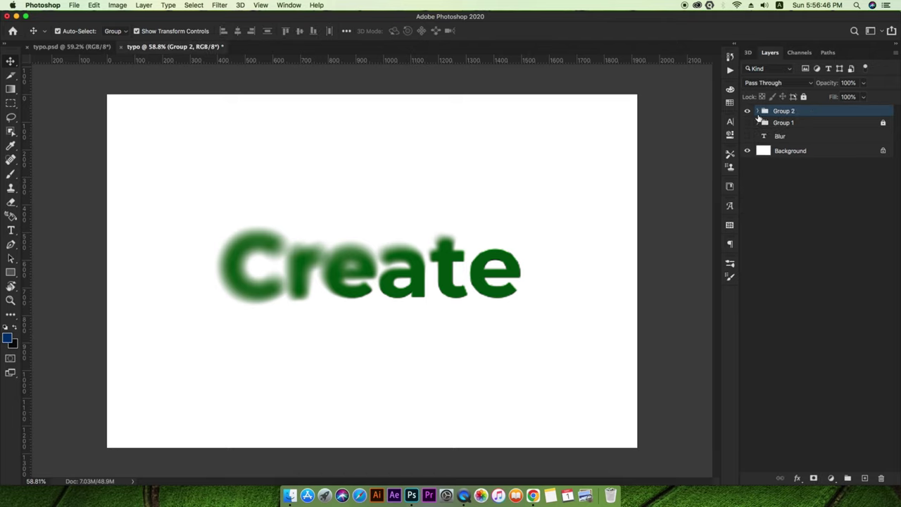
click(748, 112)
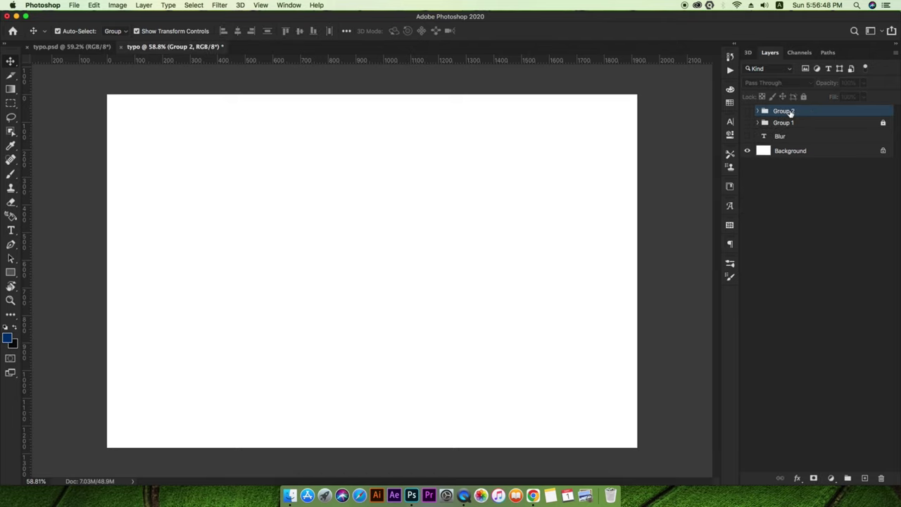
key(super+slash)
Add a 'Creative' text layer, centre it on the canvas, and duplicate it
key(t)
click(289, 260)
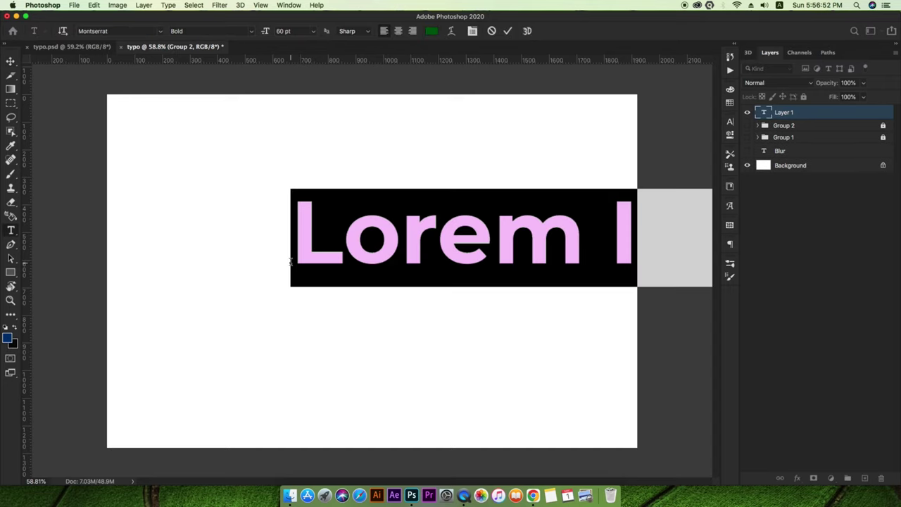
key(BackSpace)
text(Creat)
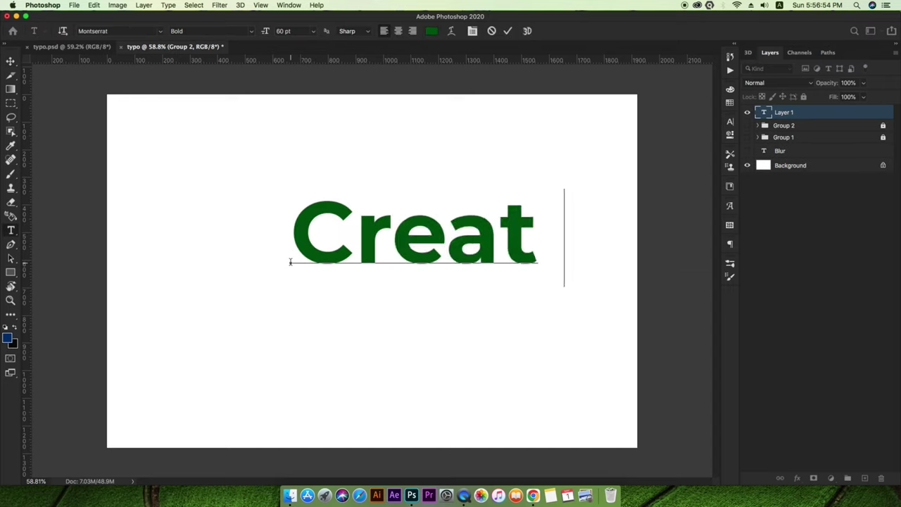
text(ive)
click(11, 61)
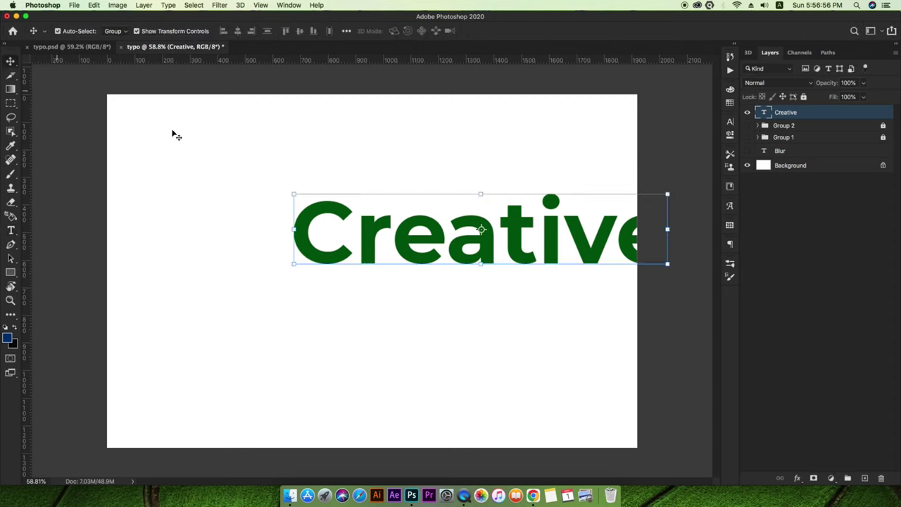
drag(546, 240, 451, 264)
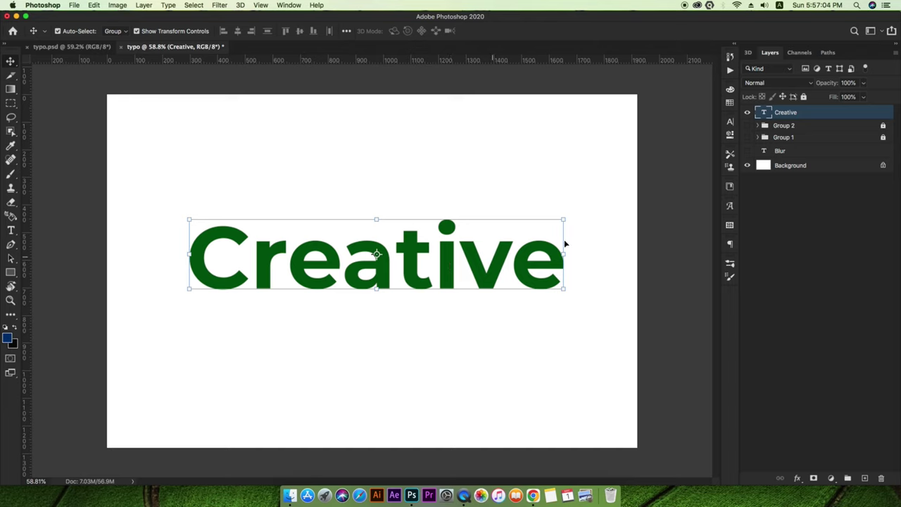
key(super+j)
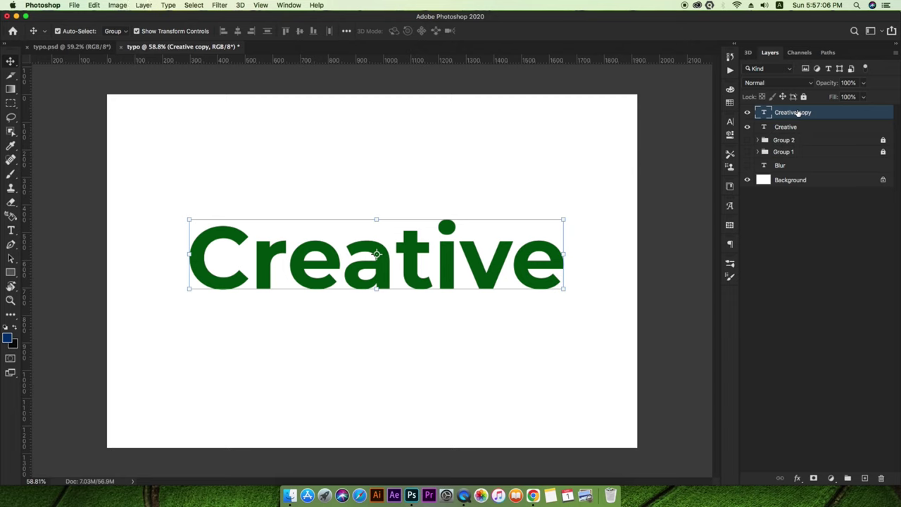
Rasterize the Creative copy type layer and open the Field Blur gallery at 15 px
right_click(798, 113)
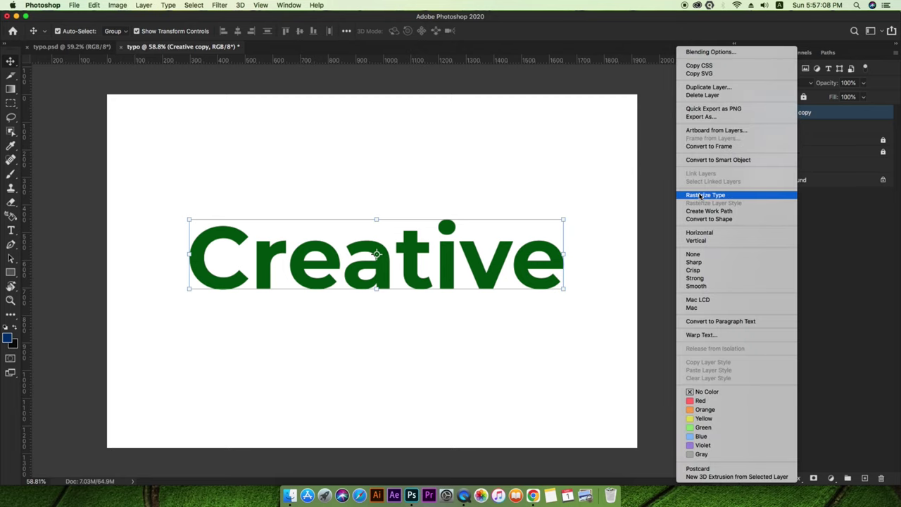
click(704, 195)
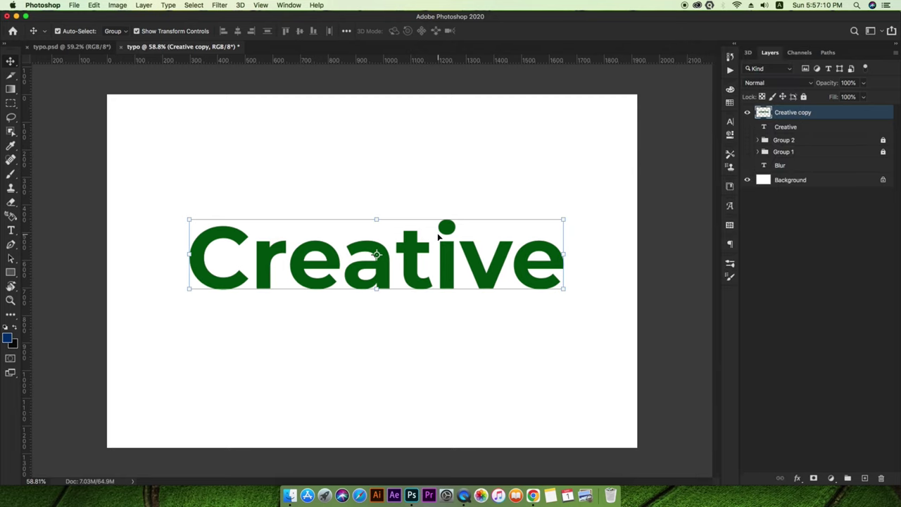
scroll(438, 238, up, 1)
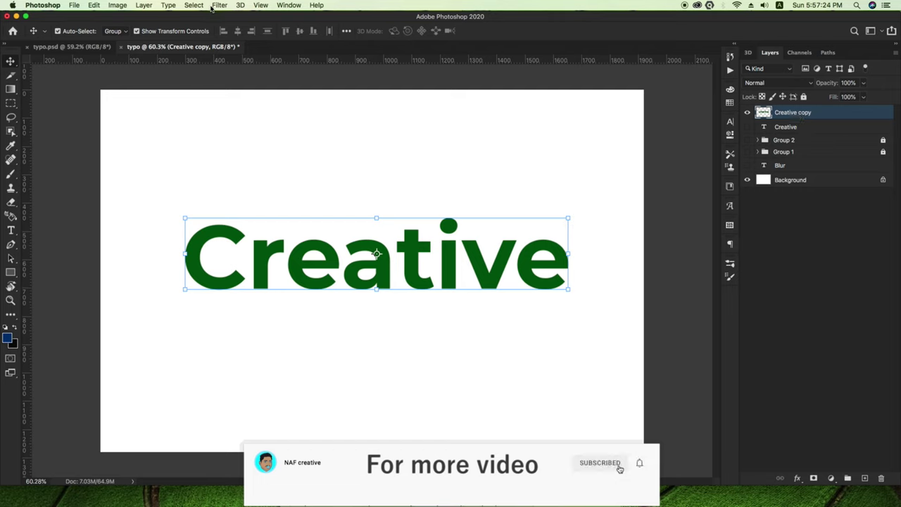
click(219, 5)
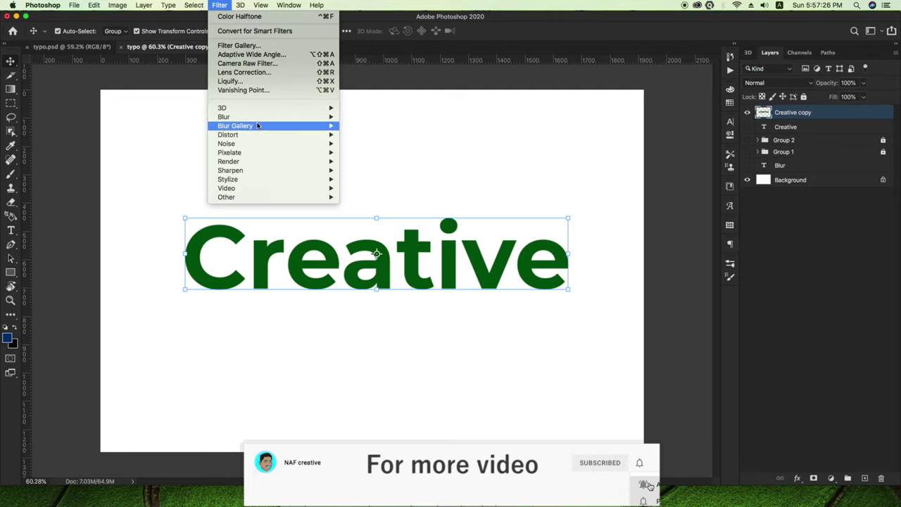
mouse_move(236, 125)
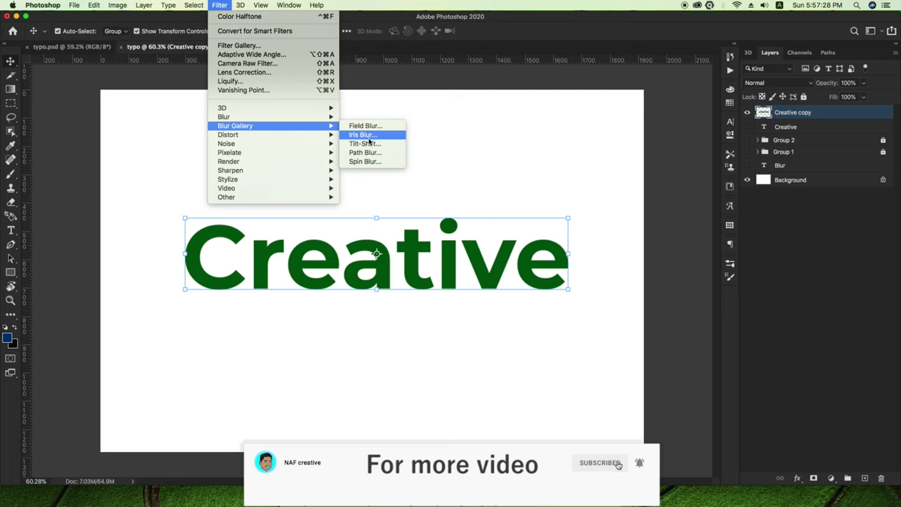
click(368, 127)
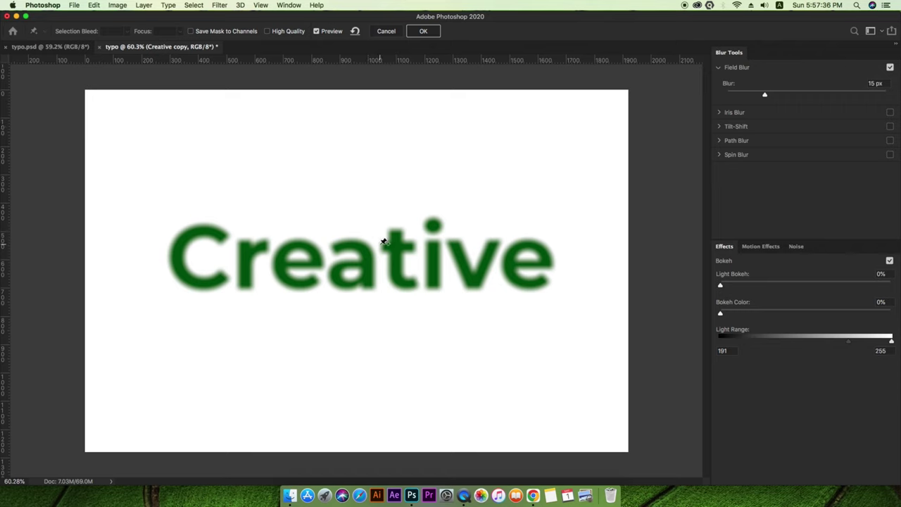
Try Field Blur amounts between 9 and 15 px with high quality rendering on
drag(766, 95, 759, 94)
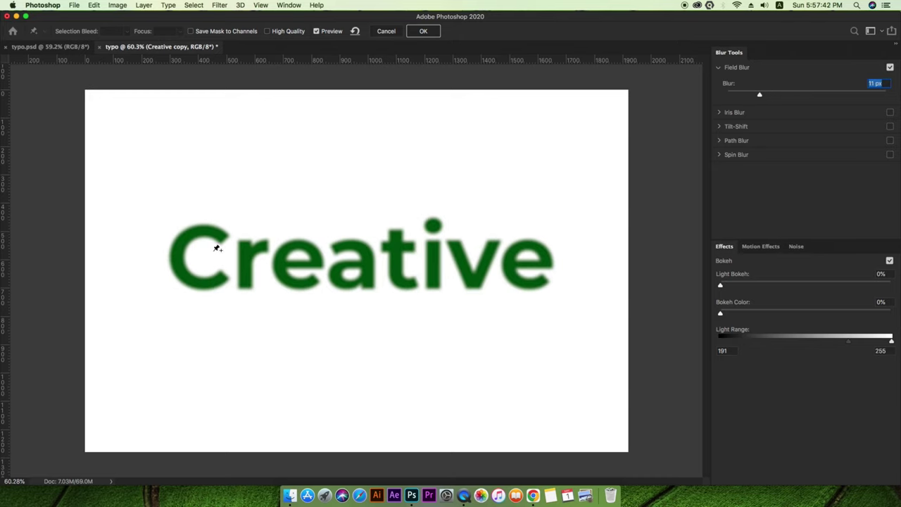
click(198, 230)
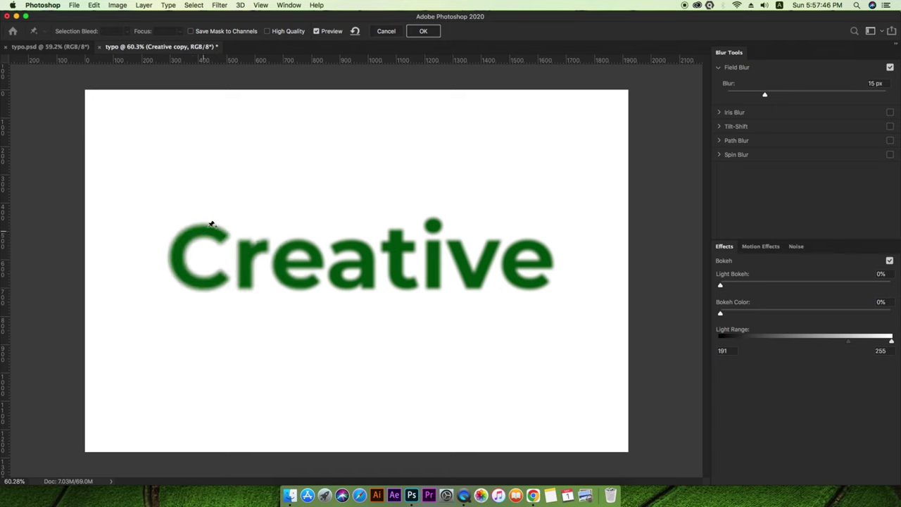
mouse_move(765, 95)
mouse_down()
mouse_move(778, 96)
mouse_move(763, 95)
mouse_up()
key(Up)
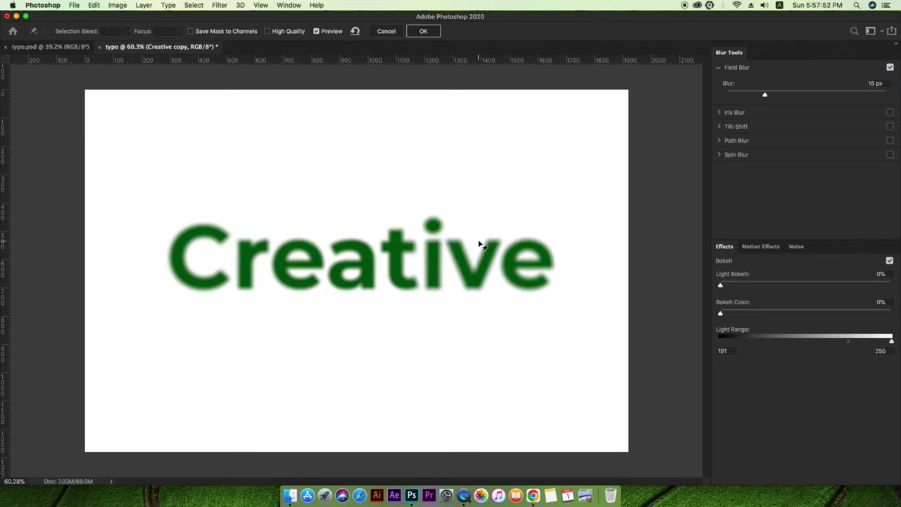
click(267, 31)
drag(456, 259, 473, 247)
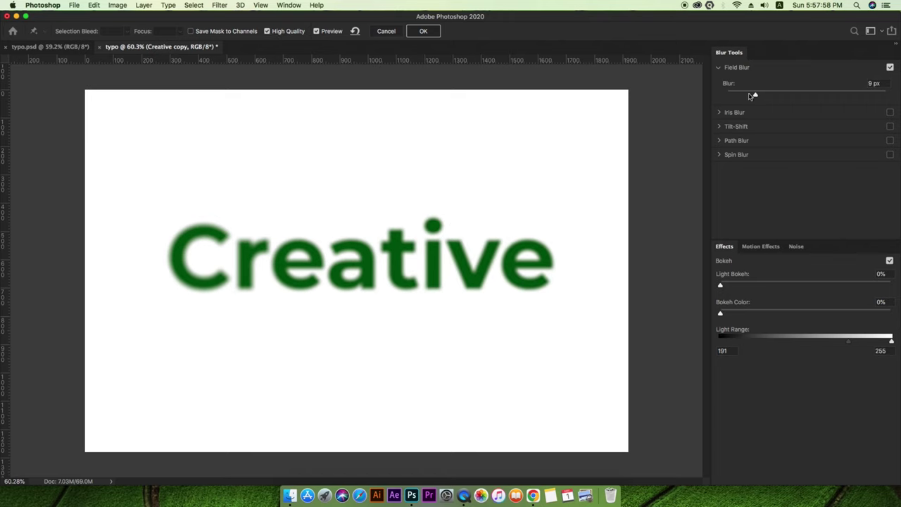
drag(755, 95, 762, 94)
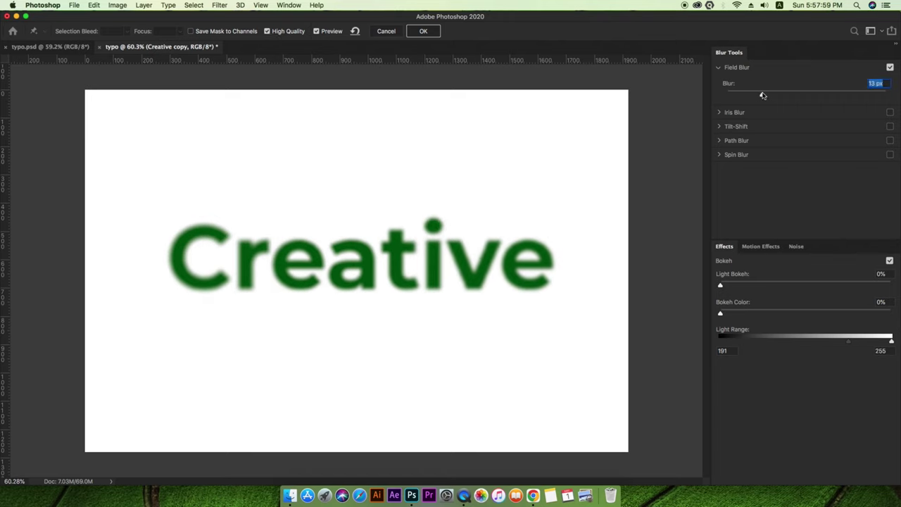
Test Spin Blur and a tapered Path Blur, then turn both off, keeping only Field Blur
click(720, 156)
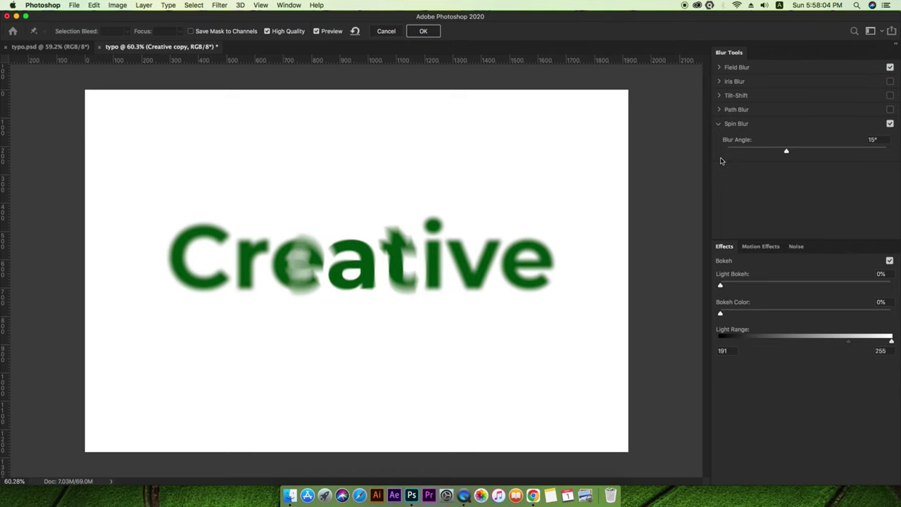
click(889, 123)
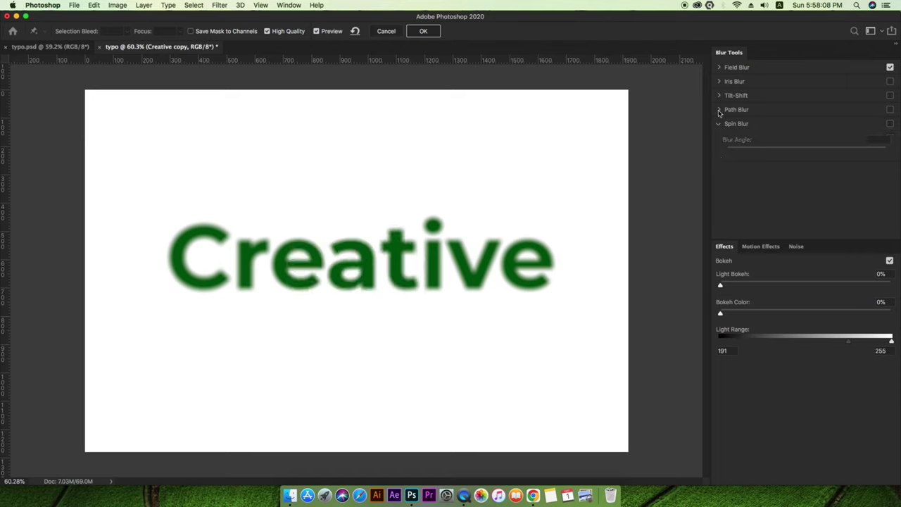
click(720, 111)
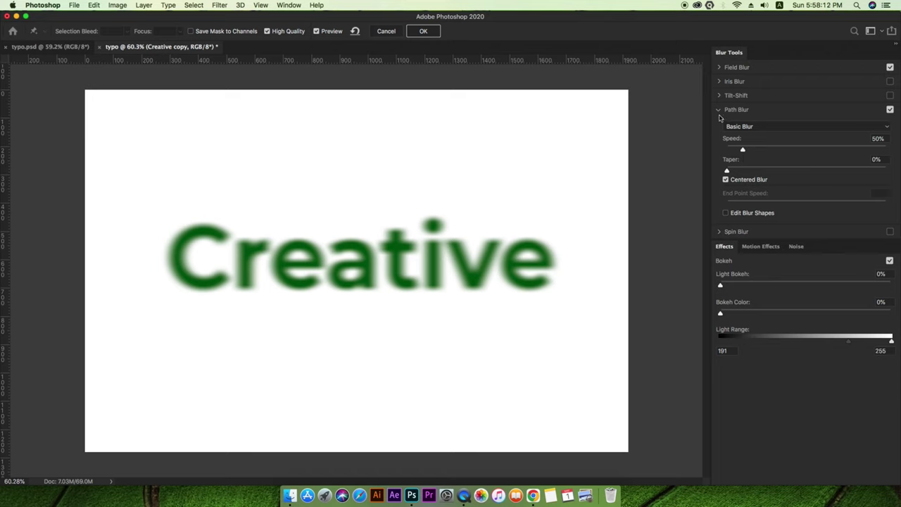
drag(727, 172, 766, 171)
click(890, 111)
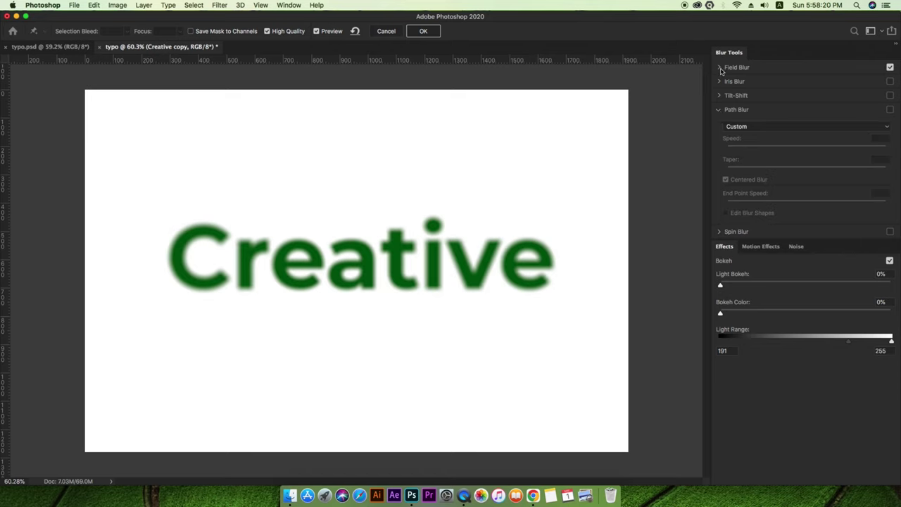
click(746, 69)
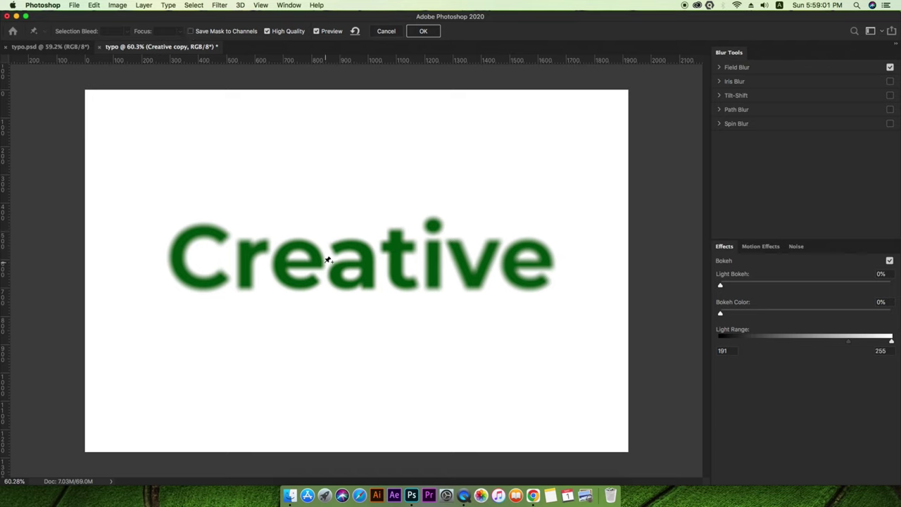
Strengthen the Field Blur over Creative's middle and add a blur pin on the final e
click(737, 68)
mouse_move(762, 96)
mouse_down()
mouse_move(818, 94)
mouse_move(780, 101)
mouse_move(790, 101)
mouse_up()
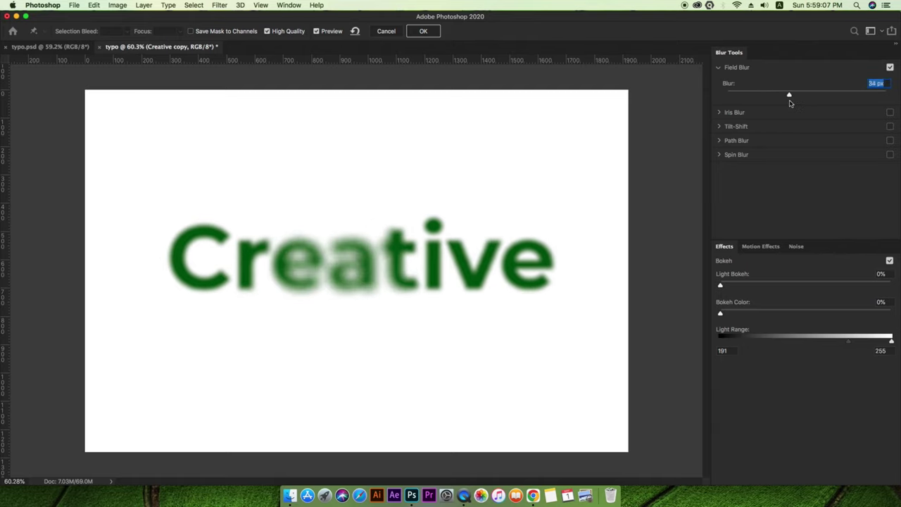
click(538, 244)
drag(769, 96, 792, 98)
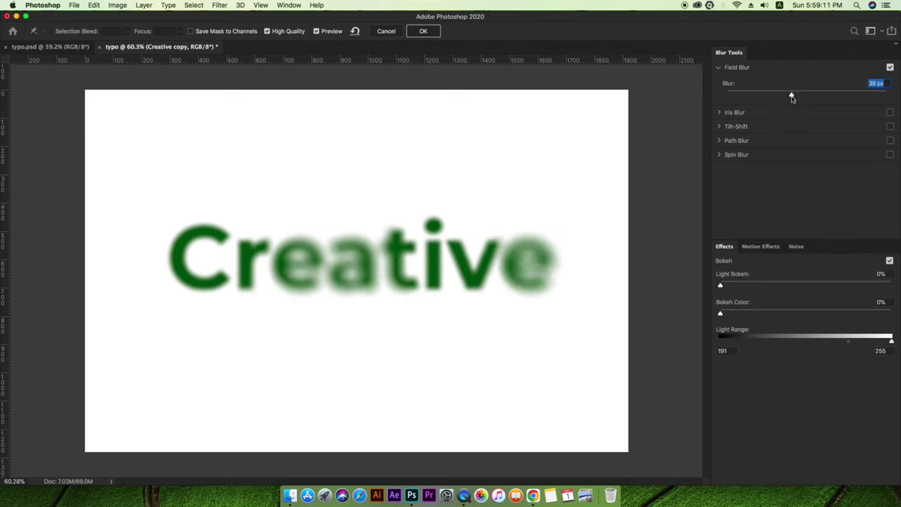
click(216, 240)
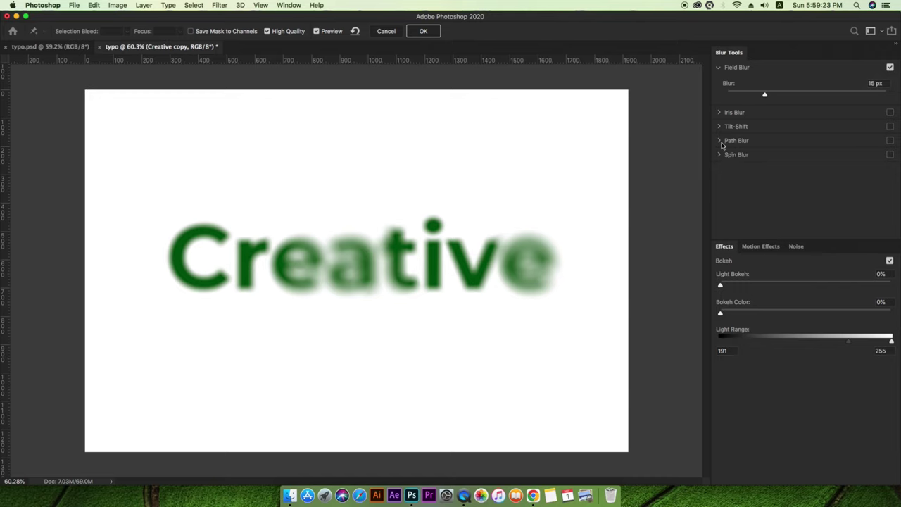
Enable Path Blur at 81% speed and 18% taper with Edit Blur Shapes, and apply
click(891, 141)
click(747, 141)
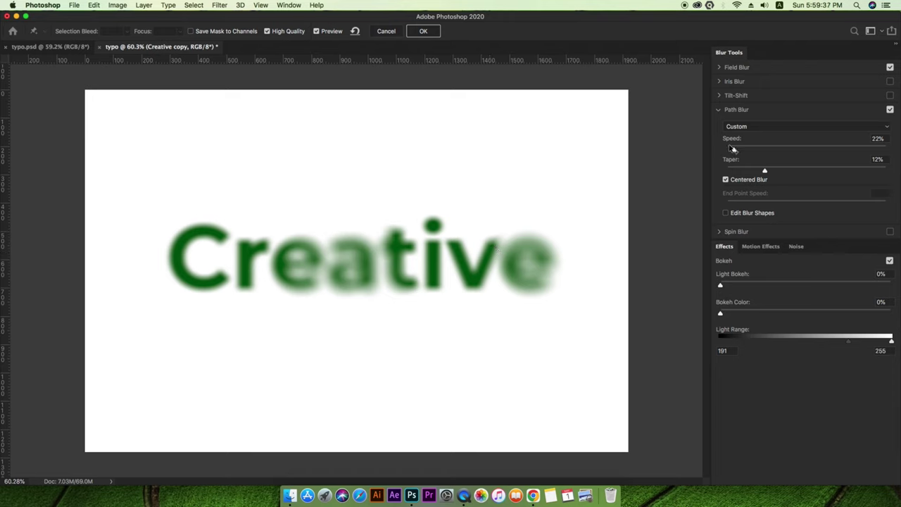
drag(733, 151, 761, 148)
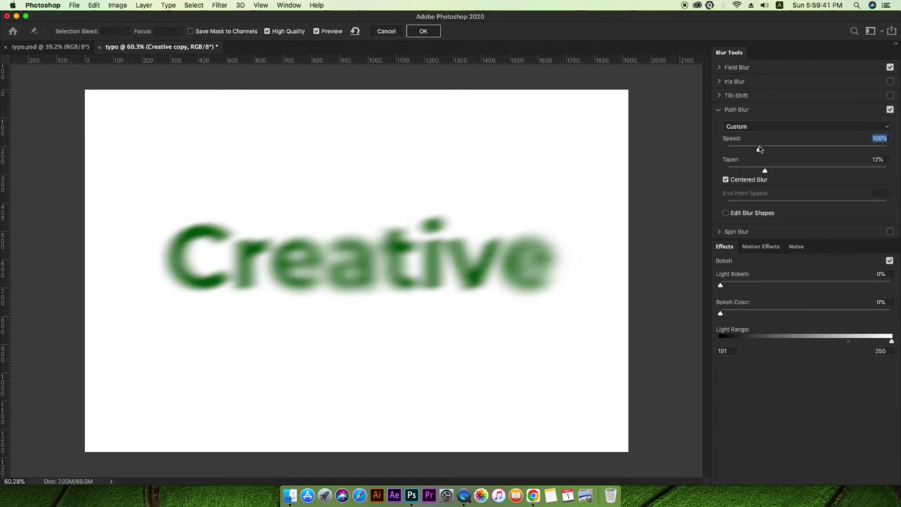
drag(760, 149, 753, 150)
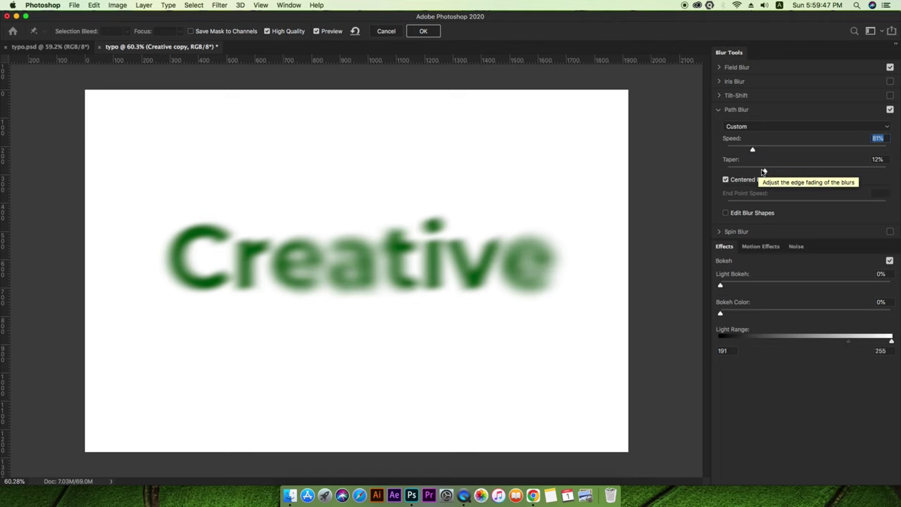
drag(764, 171, 758, 171)
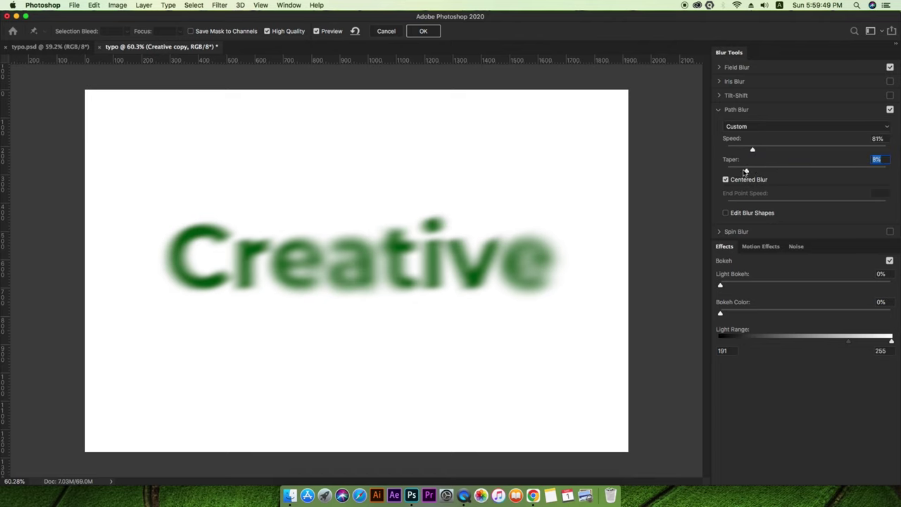
drag(751, 172, 796, 171)
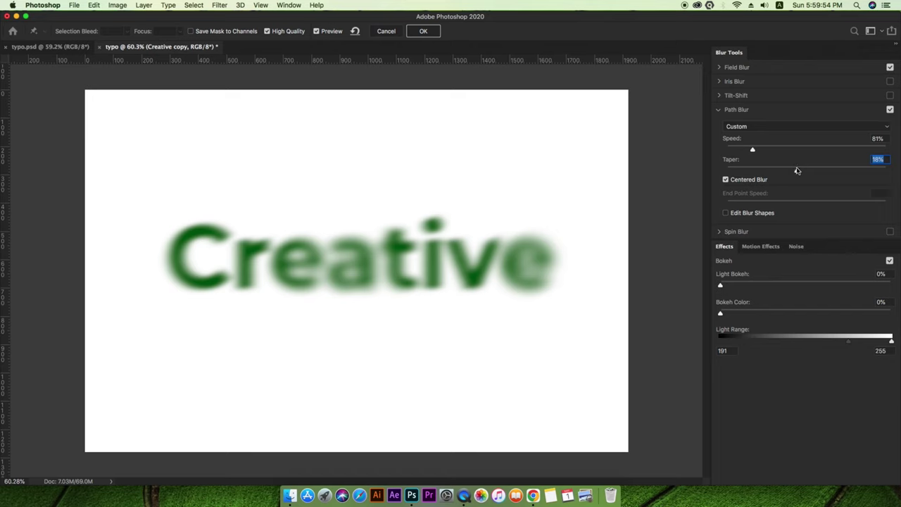
click(725, 214)
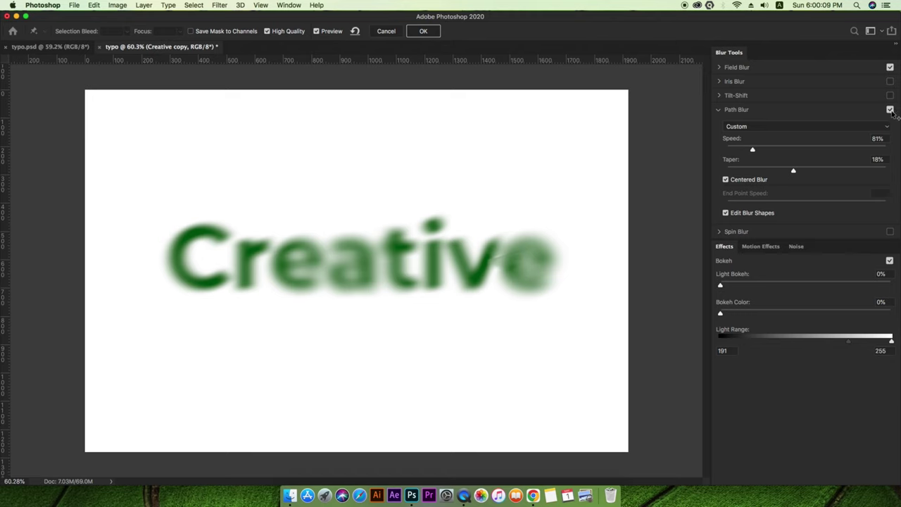
click(423, 31)
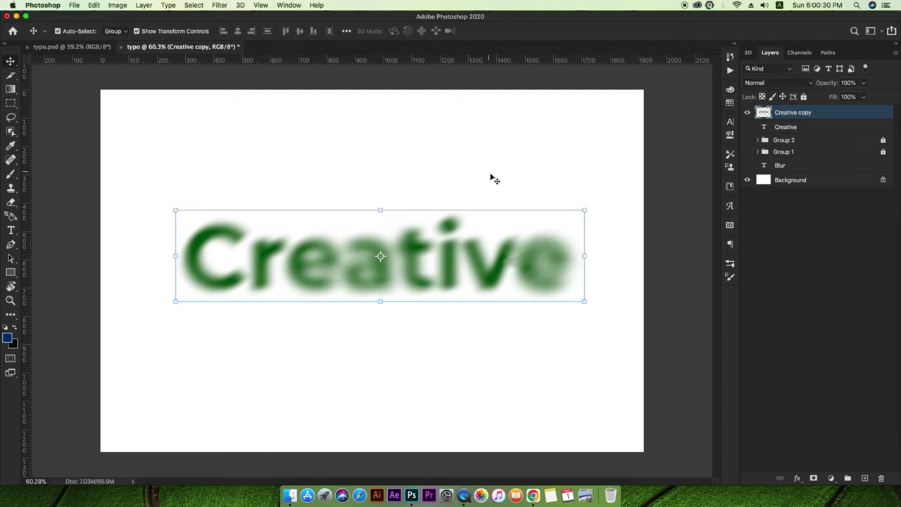
Make the sharp Creative layer visible beneath the blurred Creative copy
click(509, 191)
click(528, 261)
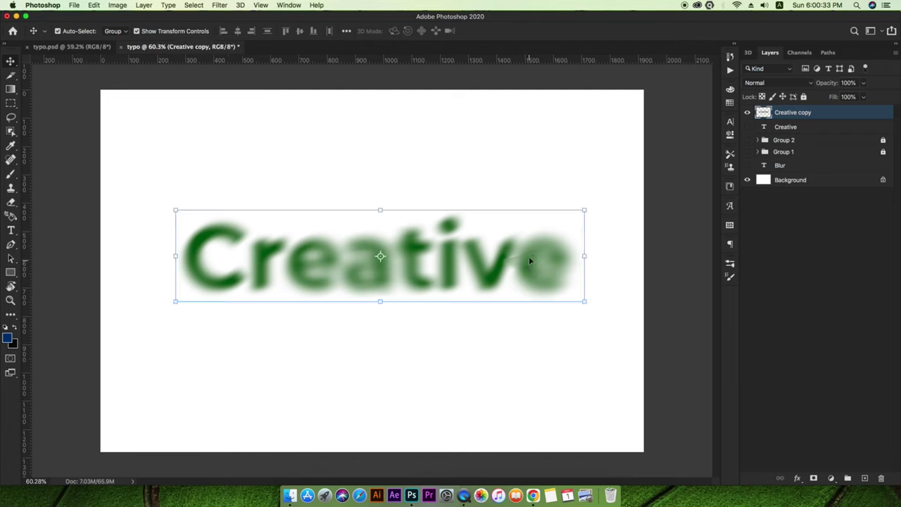
click(748, 127)
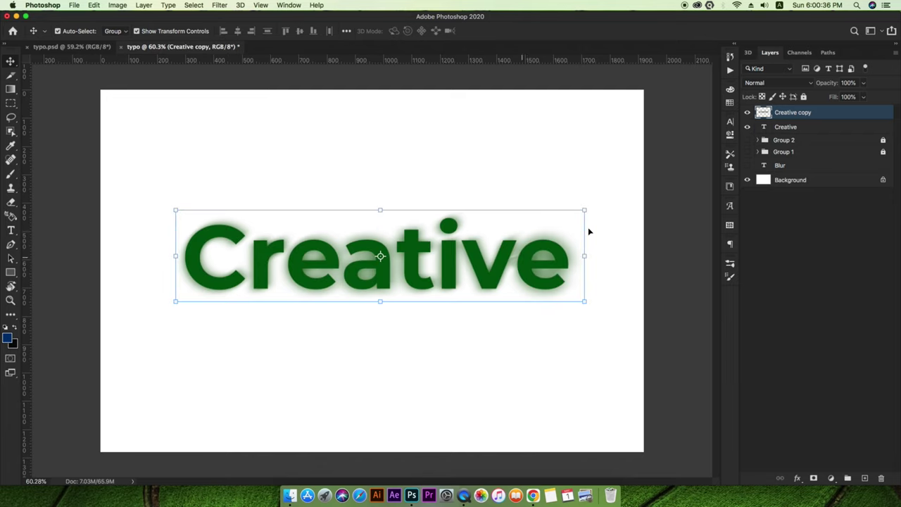
click(638, 225)
click(781, 121)
Marquee-select the word's top half and mask the sharp Creative layer to it
click(11, 105)
click(70, 101)
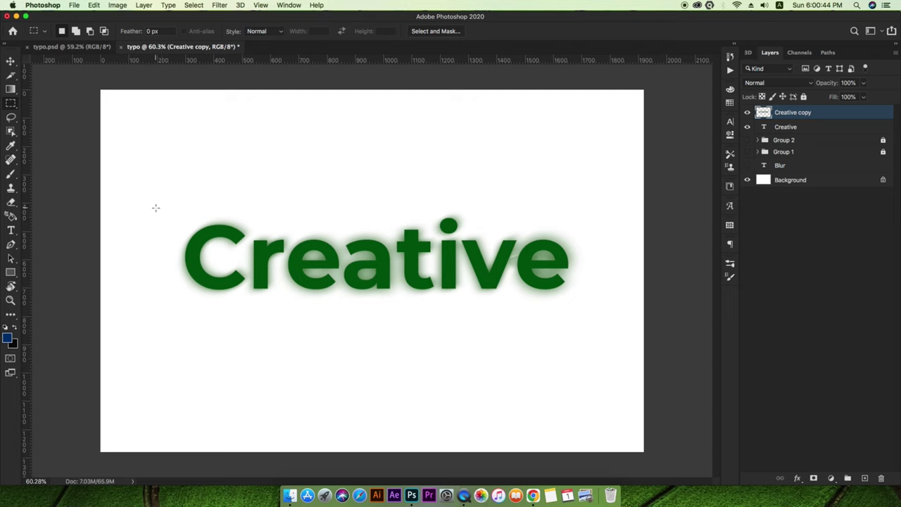
drag(142, 211, 609, 263)
key(alt+bracketleft)
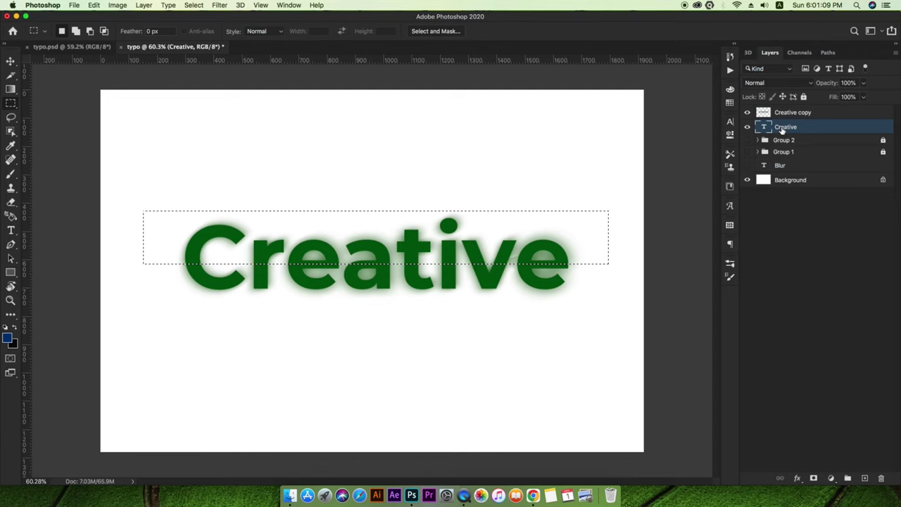
click(813, 478)
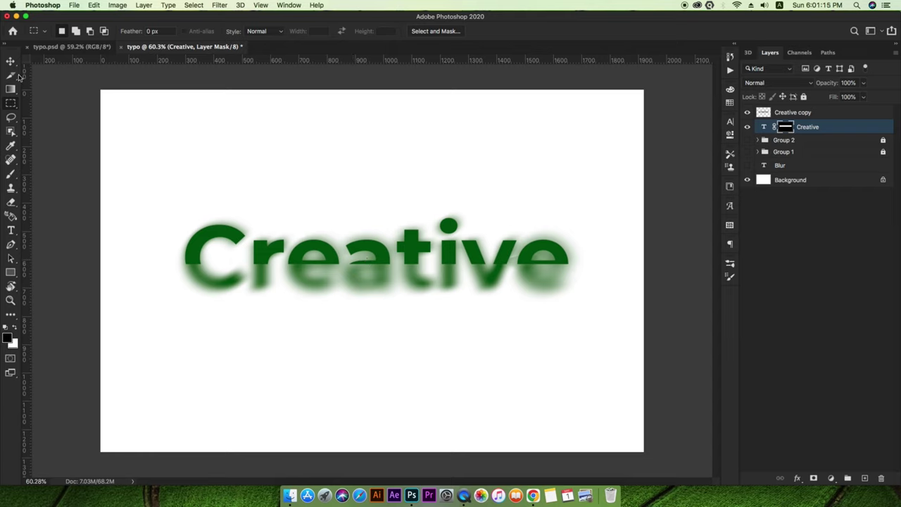
Feather the Creative layer mask to about 13.5 px for a soft crisp-to-blurred transition
click(11, 64)
drag(473, 263, 475, 258)
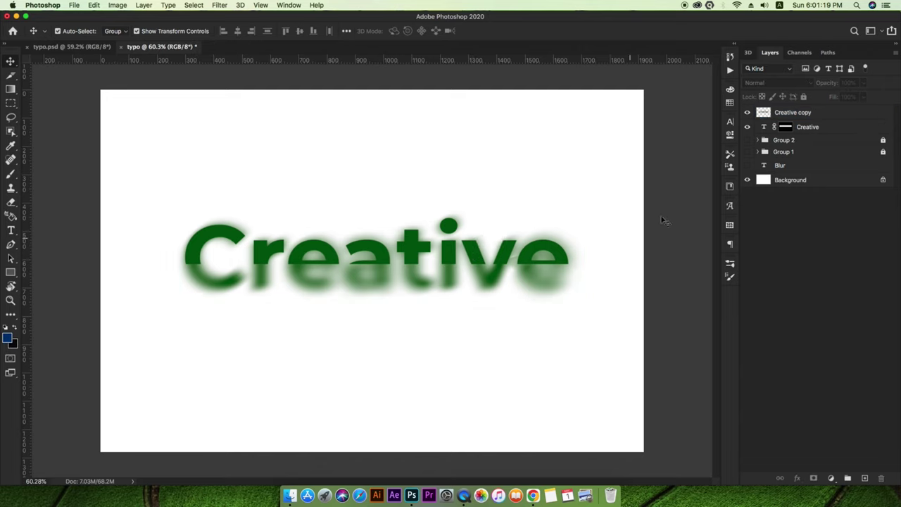
click(791, 130)
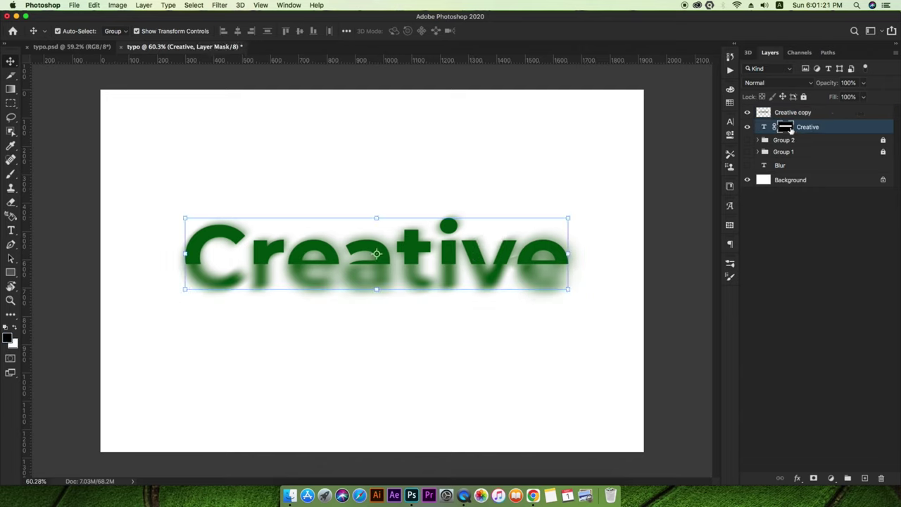
double_click(785, 126)
drag(597, 224, 632, 223)
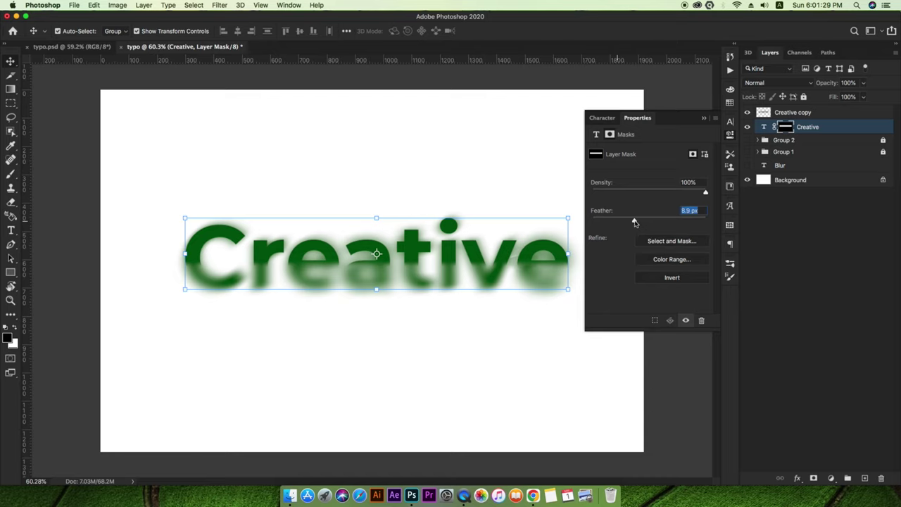
drag(633, 223, 638, 223)
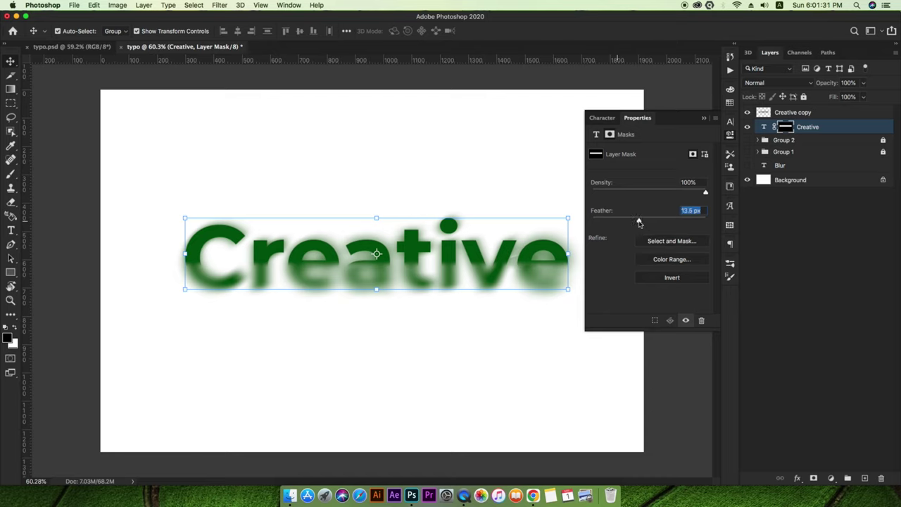
click(704, 117)
click(522, 193)
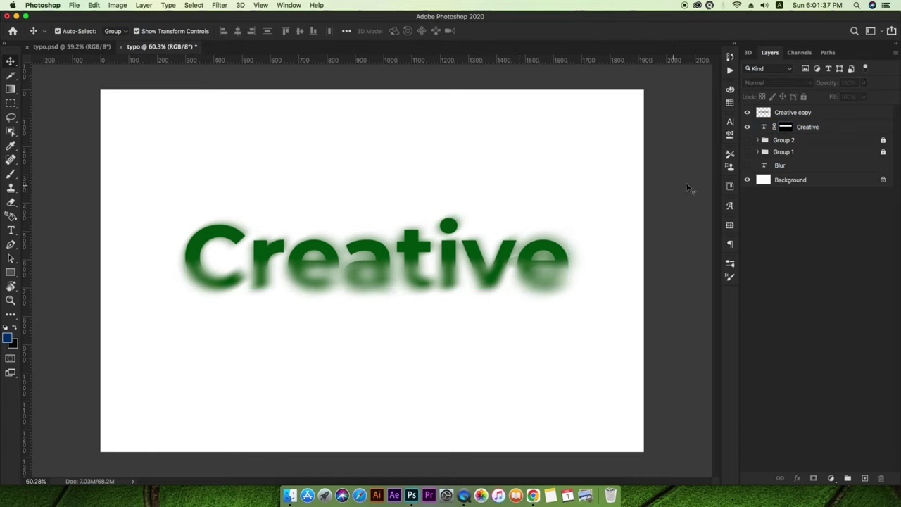
click(763, 115)
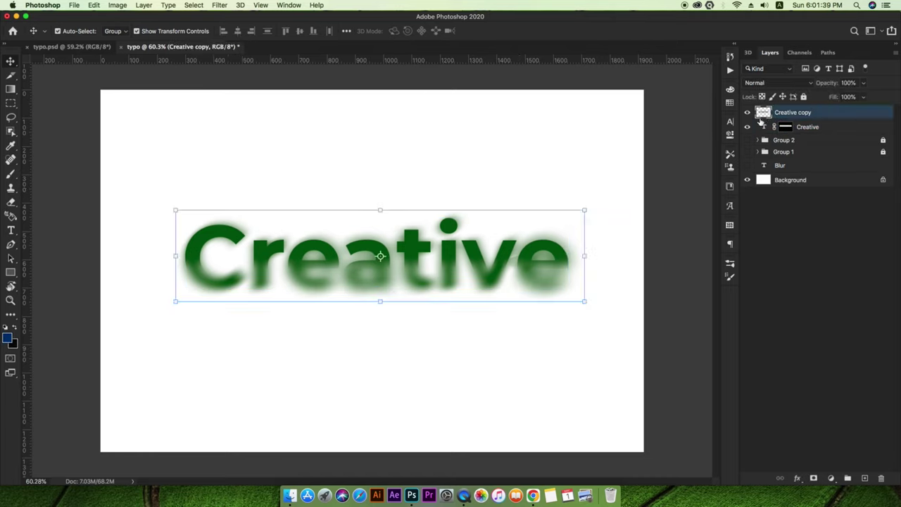
Add a layer mask to Creative copy and enlarge the Brush to 200 to hide its top
click(813, 479)
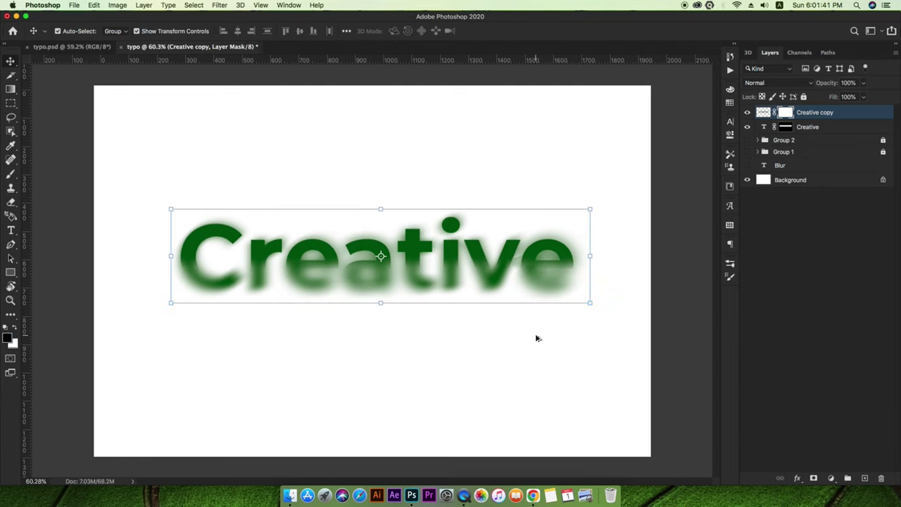
key(b)
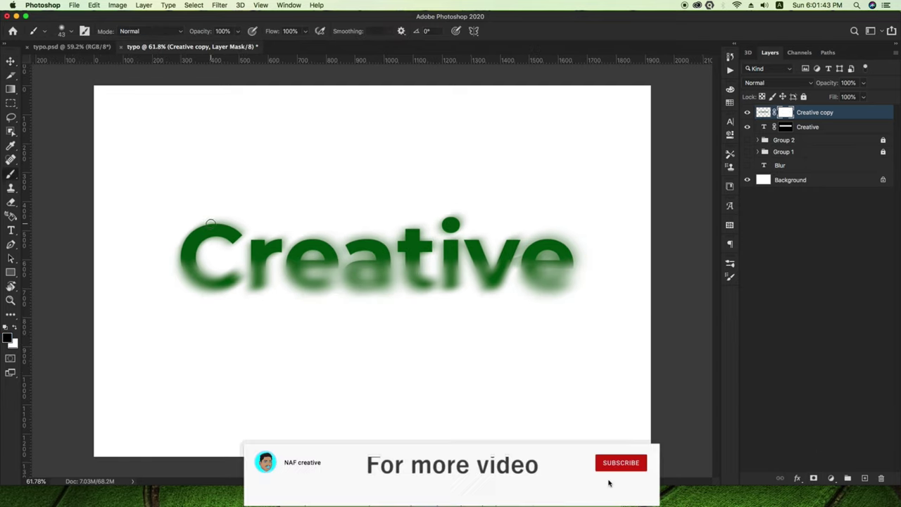
key(bracketright)
key(bracketright)
key(bracketright)
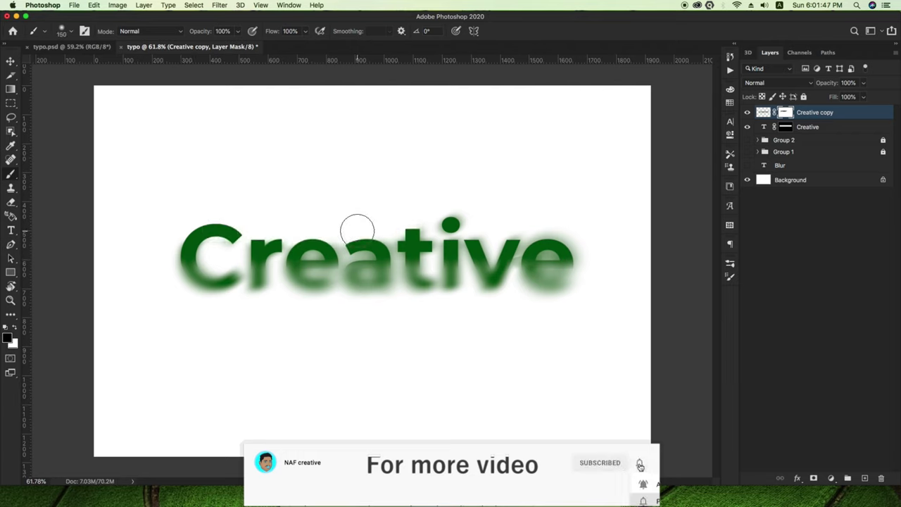
key(bracketright)
key(bracketright)
key(bracketright)
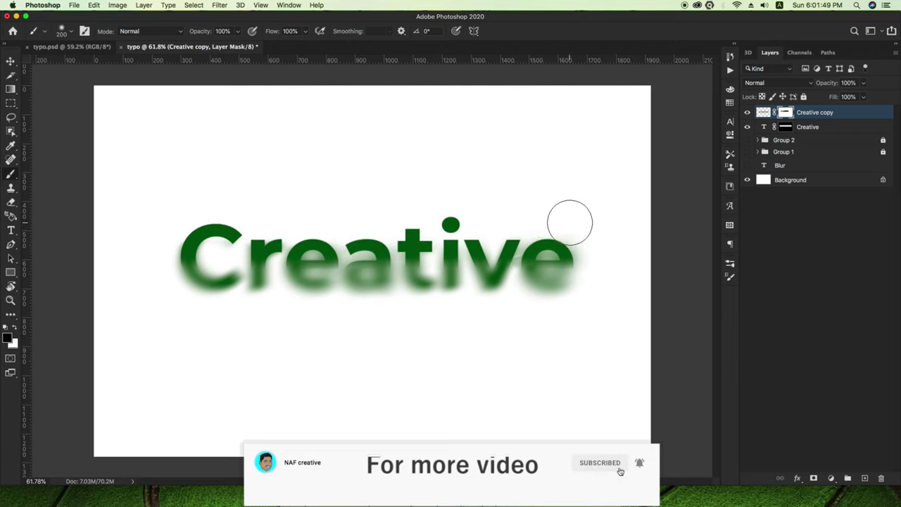
click(11, 61)
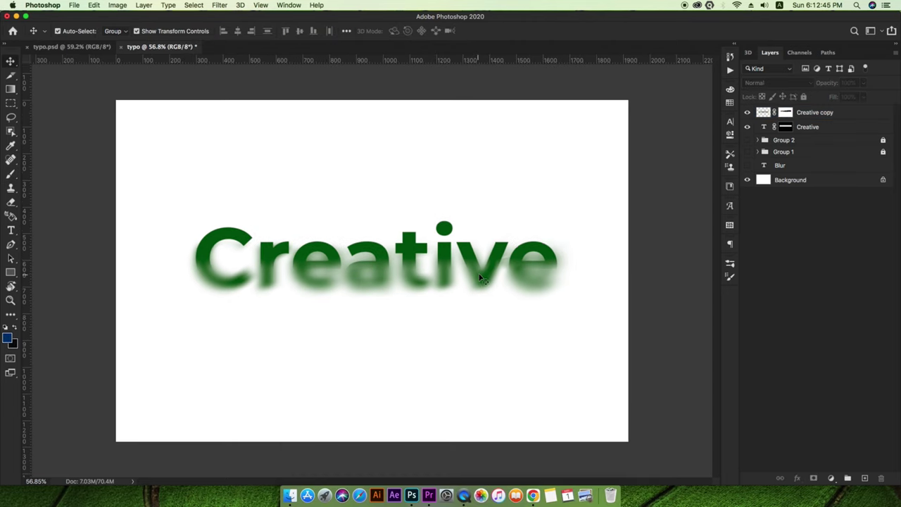
click(538, 279)
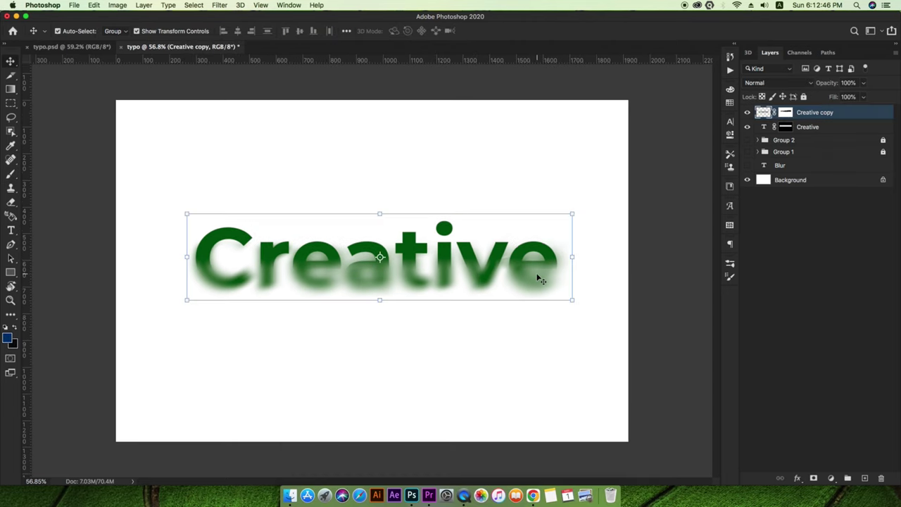
click(786, 128)
click(764, 113)
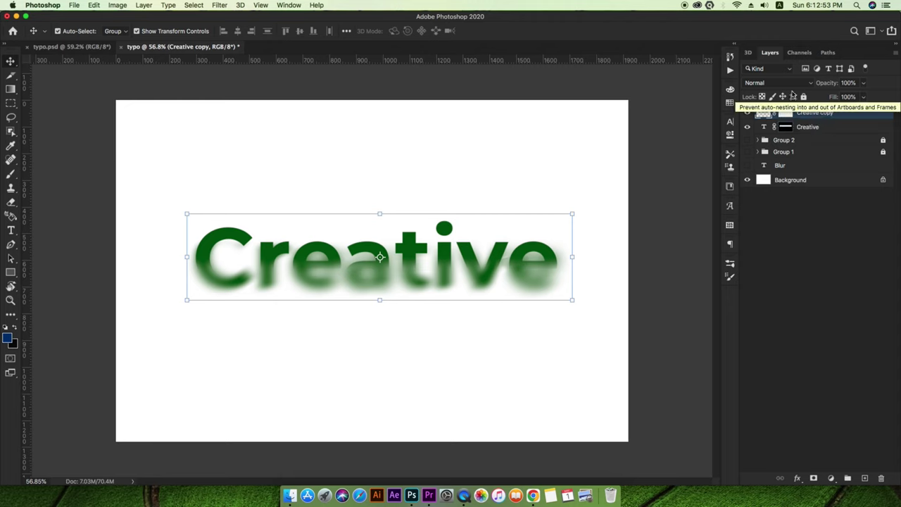
click(810, 83)
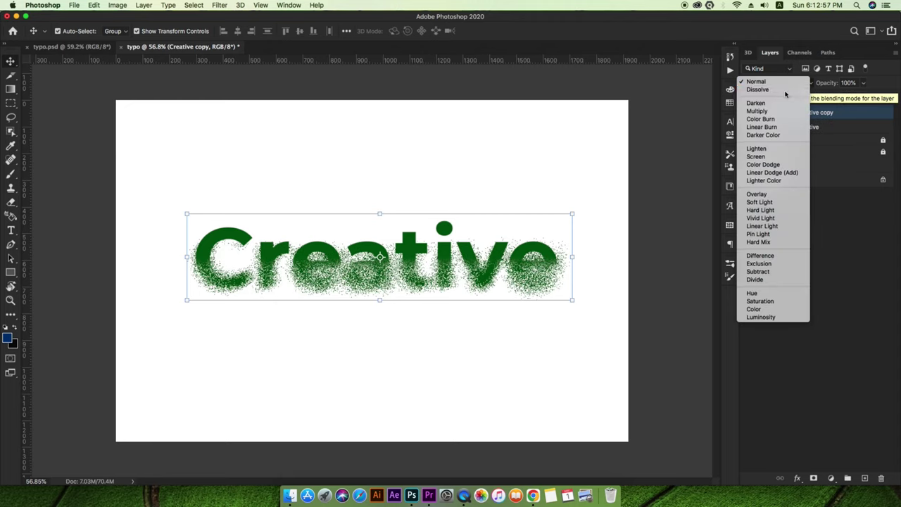
click(788, 90)
click(572, 185)
scroll(509, 230, up, 1)
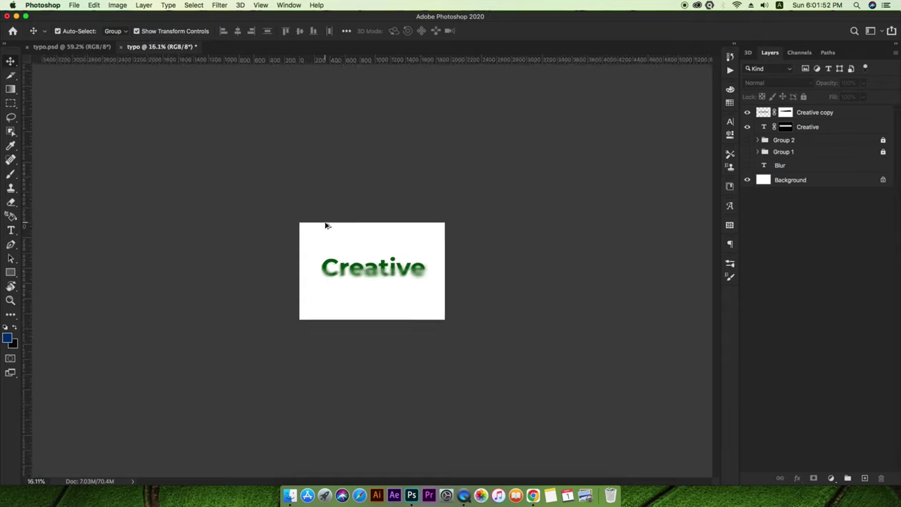
scroll(391, 317, up, 2)
scroll(392, 318, up, 2)
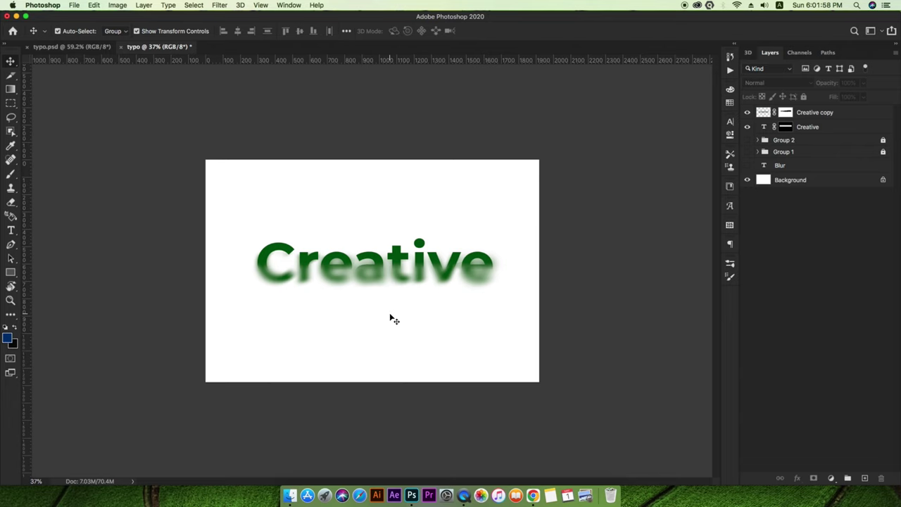
scroll(391, 317, down, 3)
scroll(383, 315, up, 4)
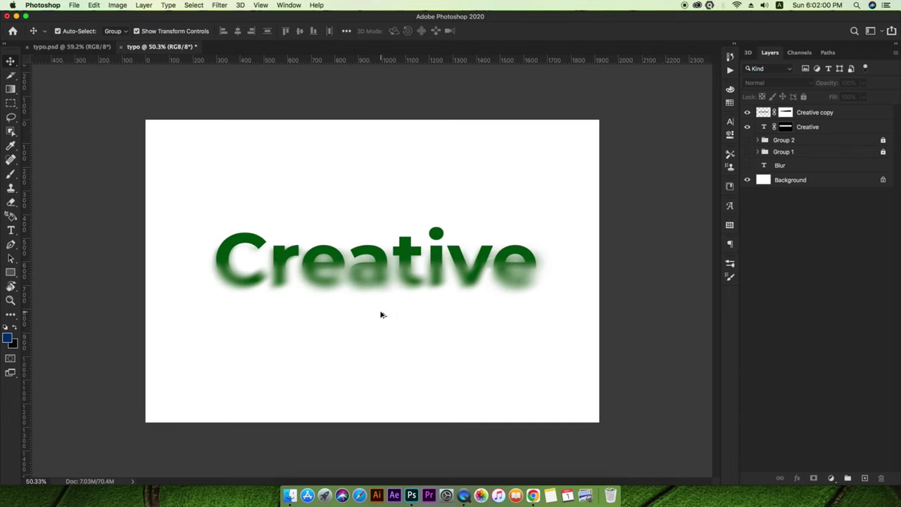
scroll(380, 316, down, 2)
scroll(380, 315, down, 1)
scroll(380, 314, up, 2)
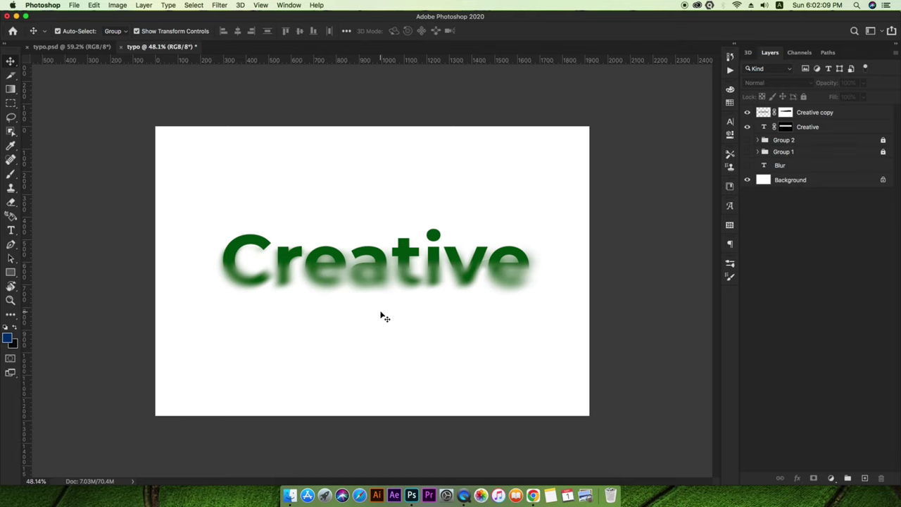
scroll(381, 316, down, 2)
scroll(381, 316, up, 2)
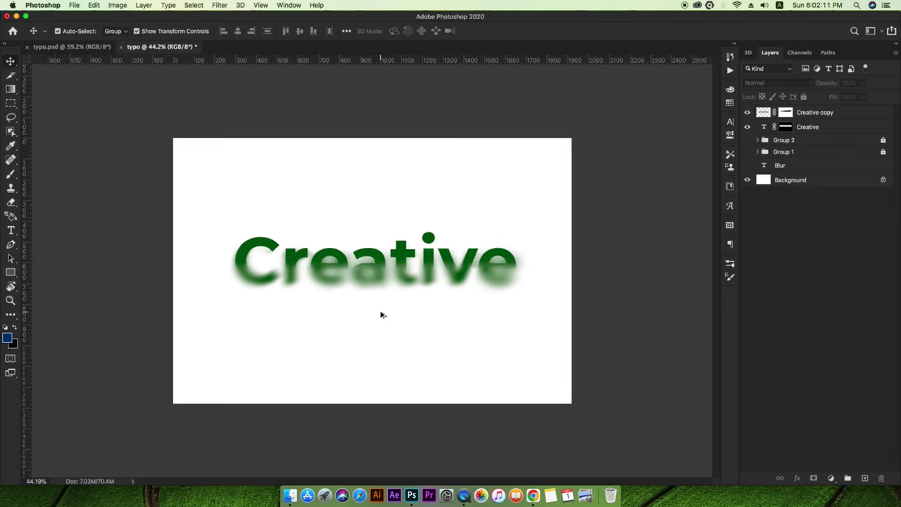